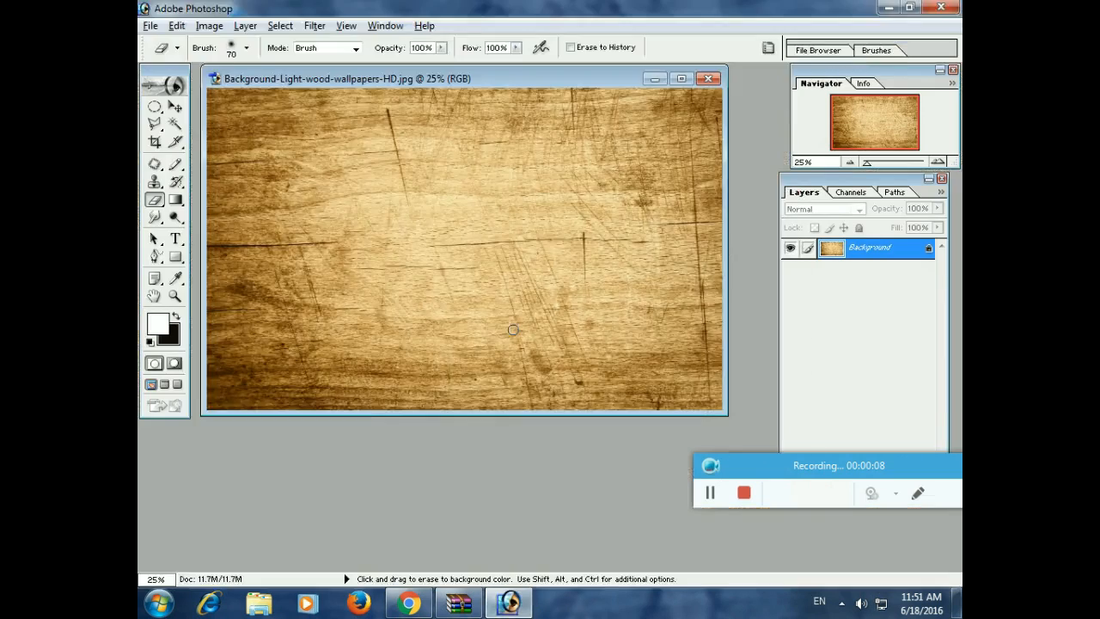
Step: Open the image owl_face_predator_52073_1920x1080 from the FSR folder
double_click(523, 459)
drag(757, 152, 757, 333)
click(616, 178)
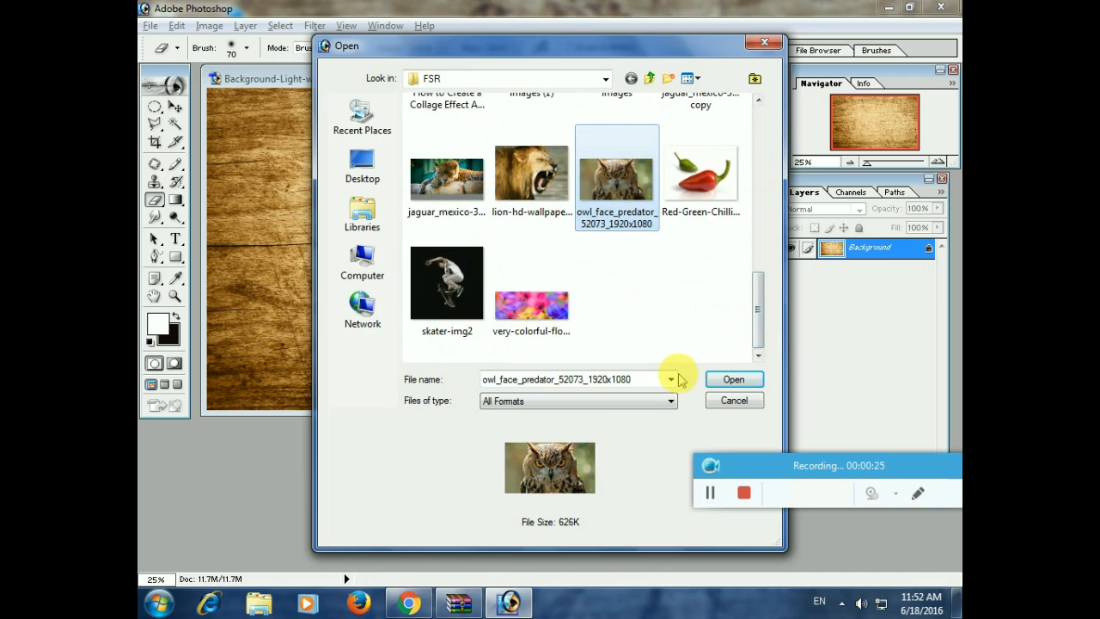
click(731, 379)
Step: Copy the owl photo into the wood background document as a new layer and position it low on the canvas
drag(515, 91, 772, 76)
click(175, 107)
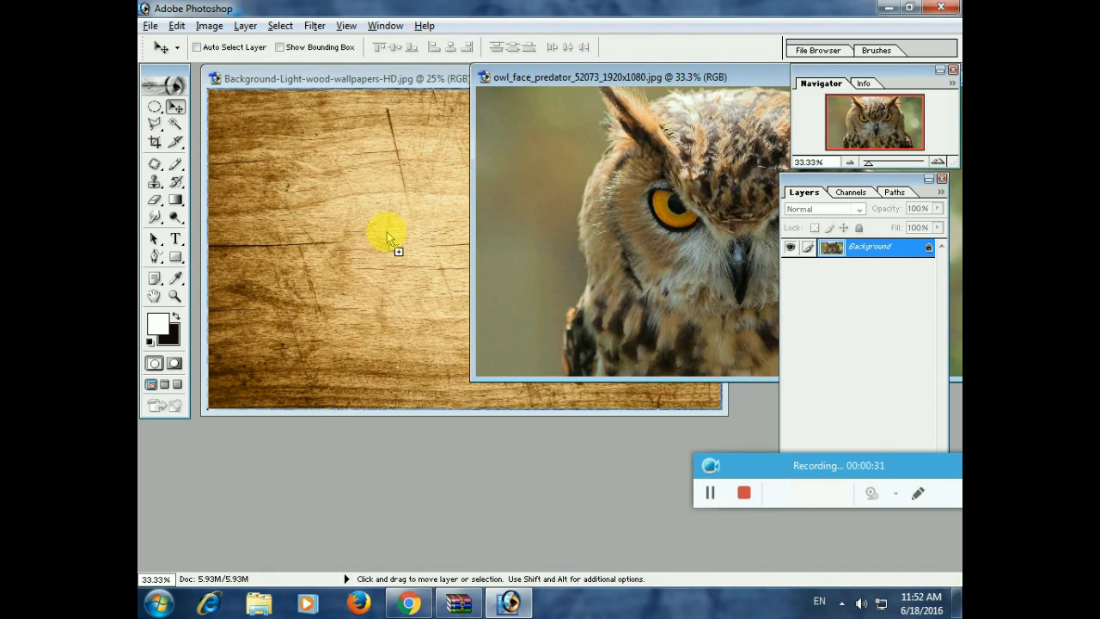
drag(387, 231, 386, 231)
drag(521, 253, 456, 305)
Step: Show the layer's bounding box and scale the owl layer to cover the whole canvas, with its height at 148.1%
click(284, 48)
mouse_move(662, 191)
mouse_down()
mouse_move(658, 178)
mouse_move(691, 139)
mouse_move(681, 140)
mouse_up()
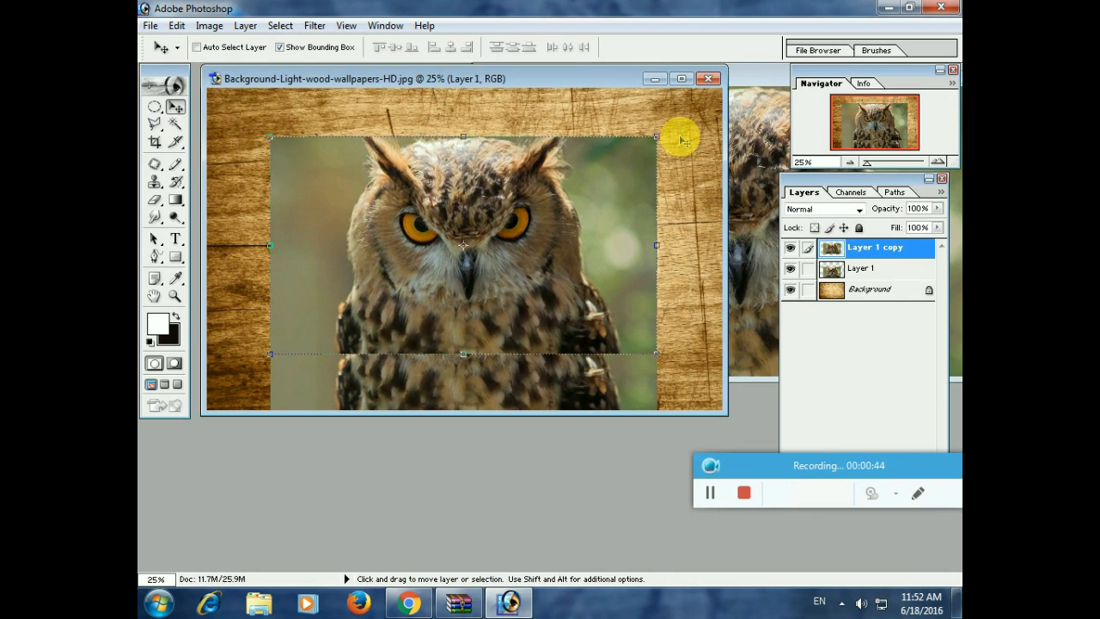
key(ctrl+z)
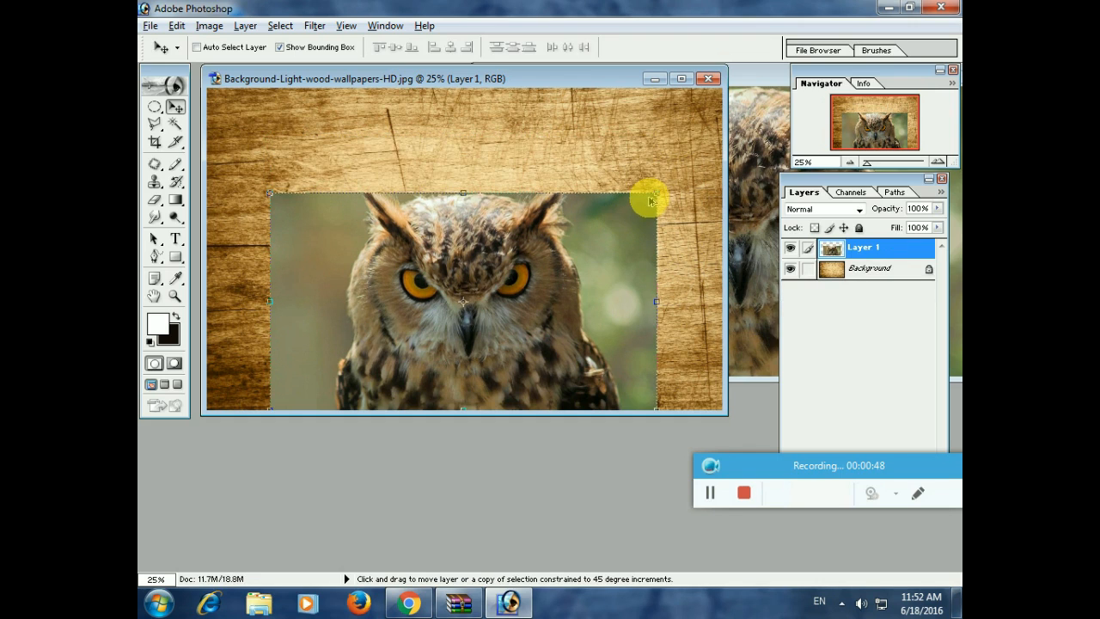
key(ctrl+t)
drag(659, 192, 694, 156)
drag(555, 273, 550, 278)
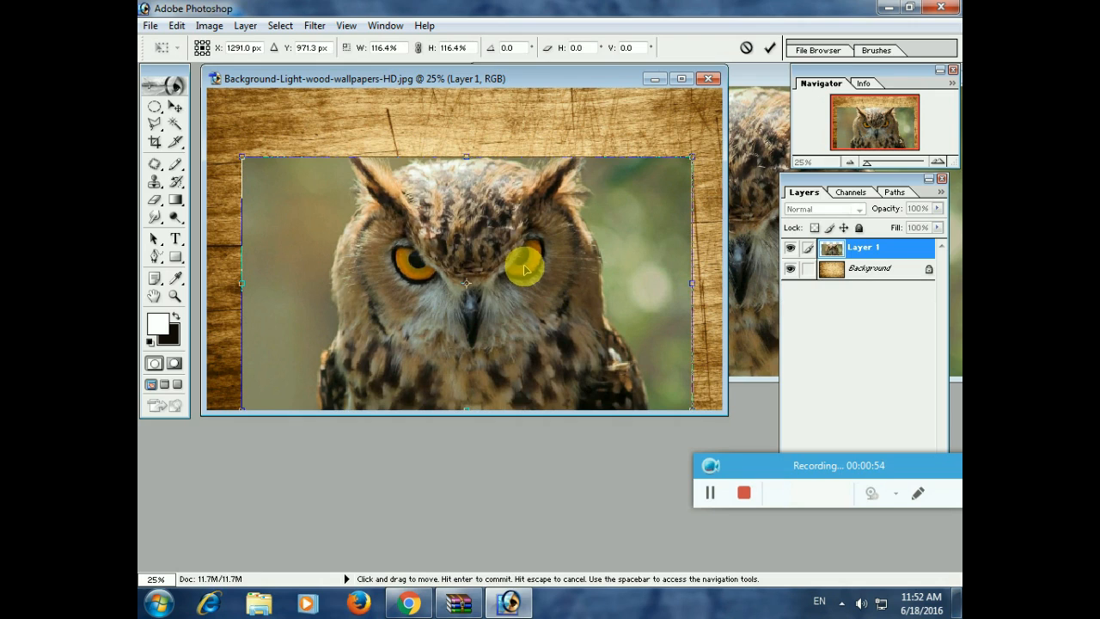
drag(469, 157, 455, 88)
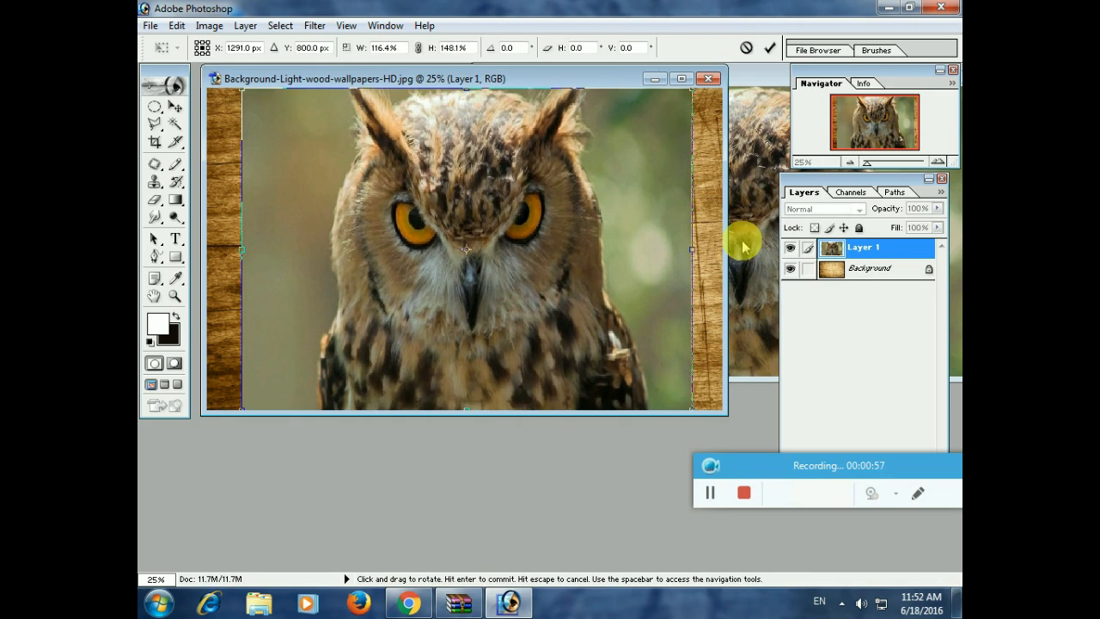
drag(695, 249, 723, 249)
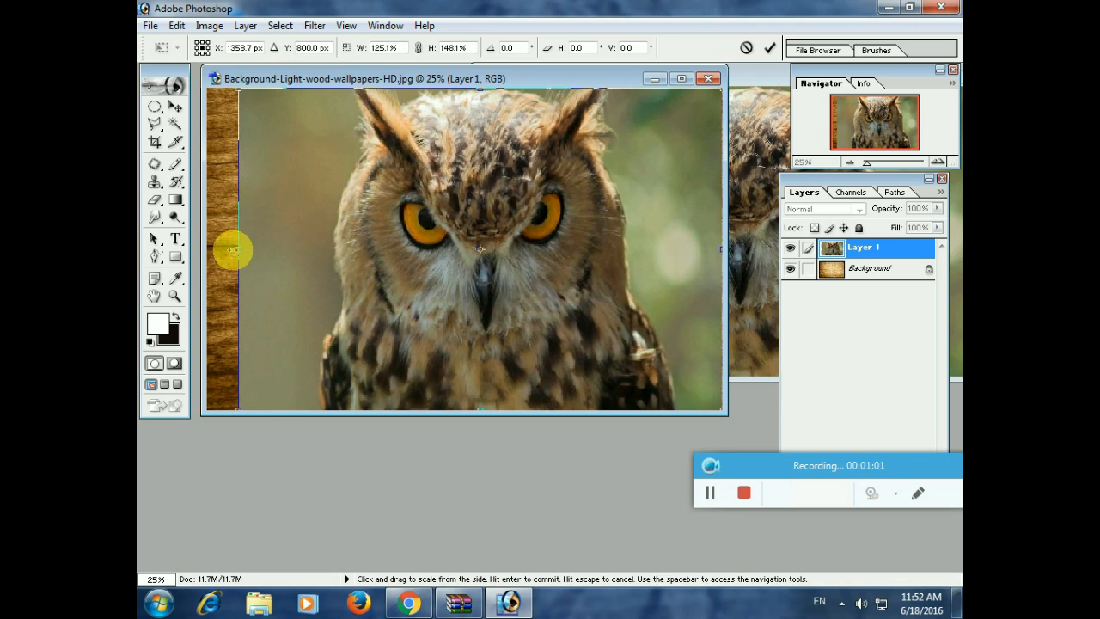
drag(232, 250, 216, 251)
key(Return)
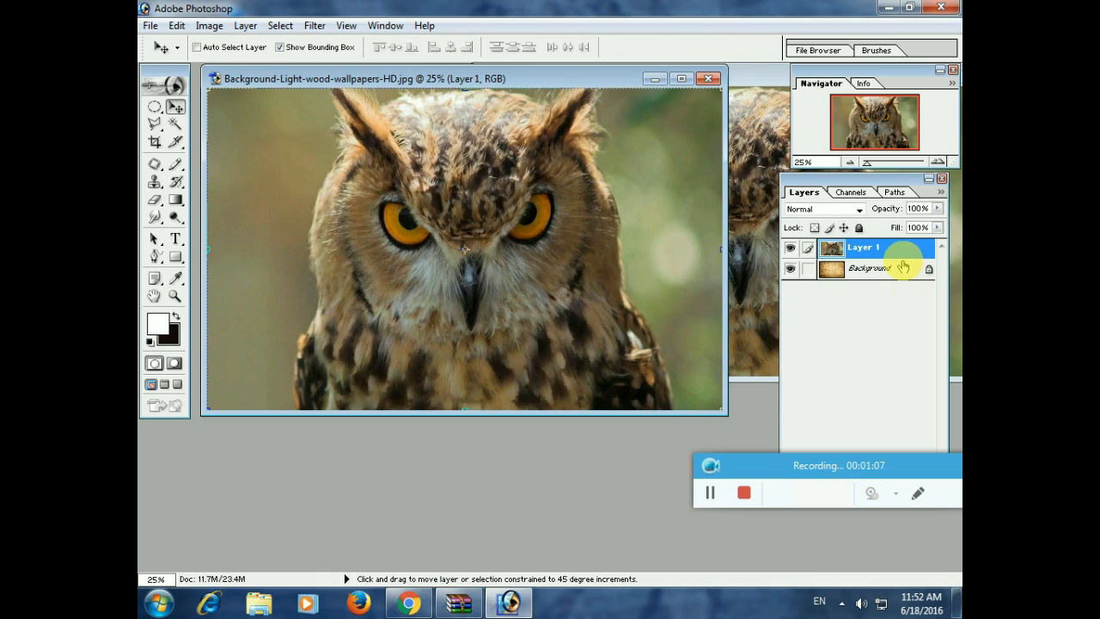
Step: Duplicate the owl layer, desaturate the copy, and duplicate the desaturated layer
key(ctrl+j)
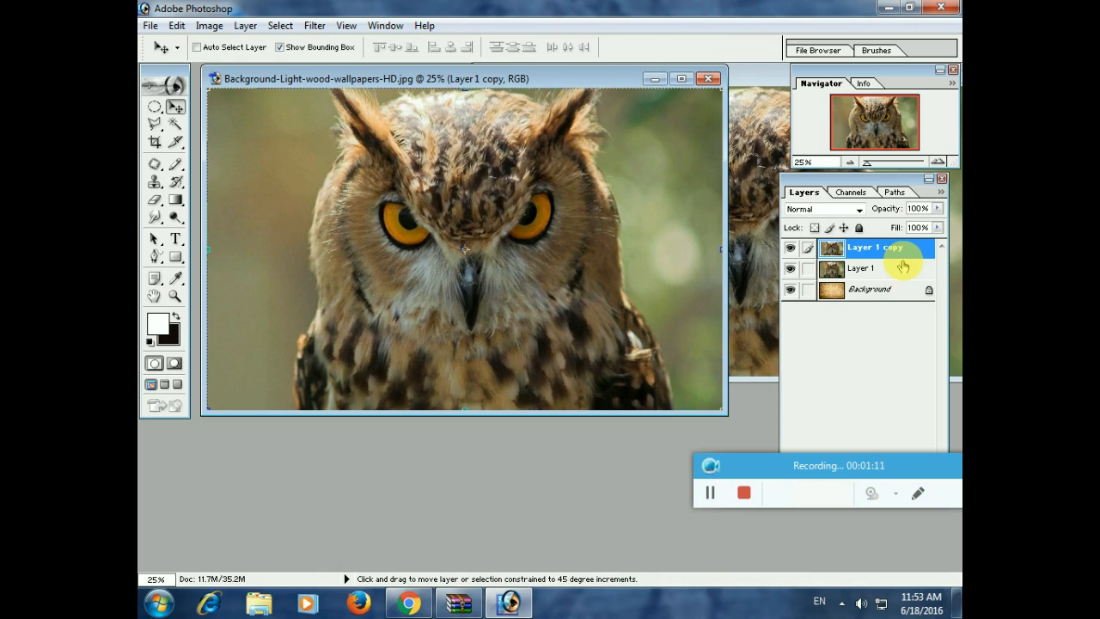
key(ctrl+shift+u)
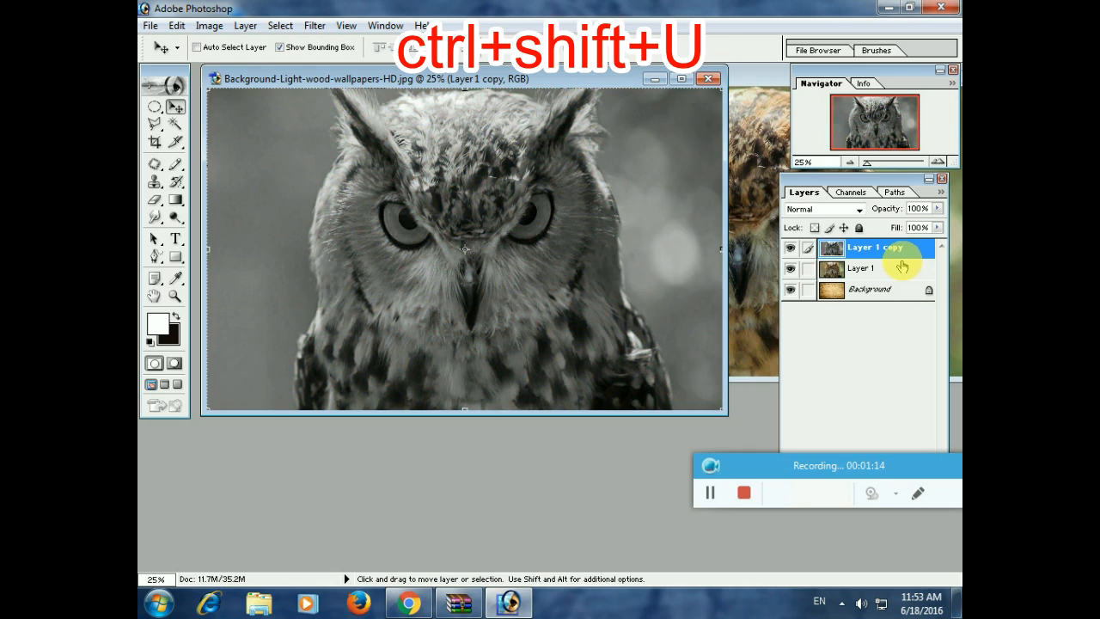
key(ctrl+j)
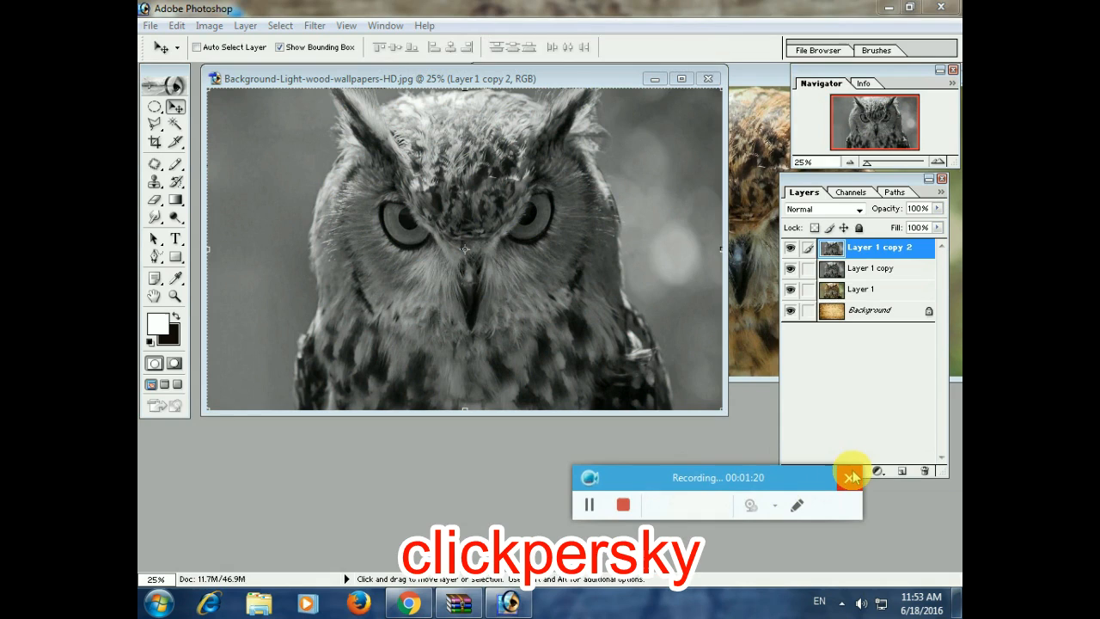
click(849, 478)
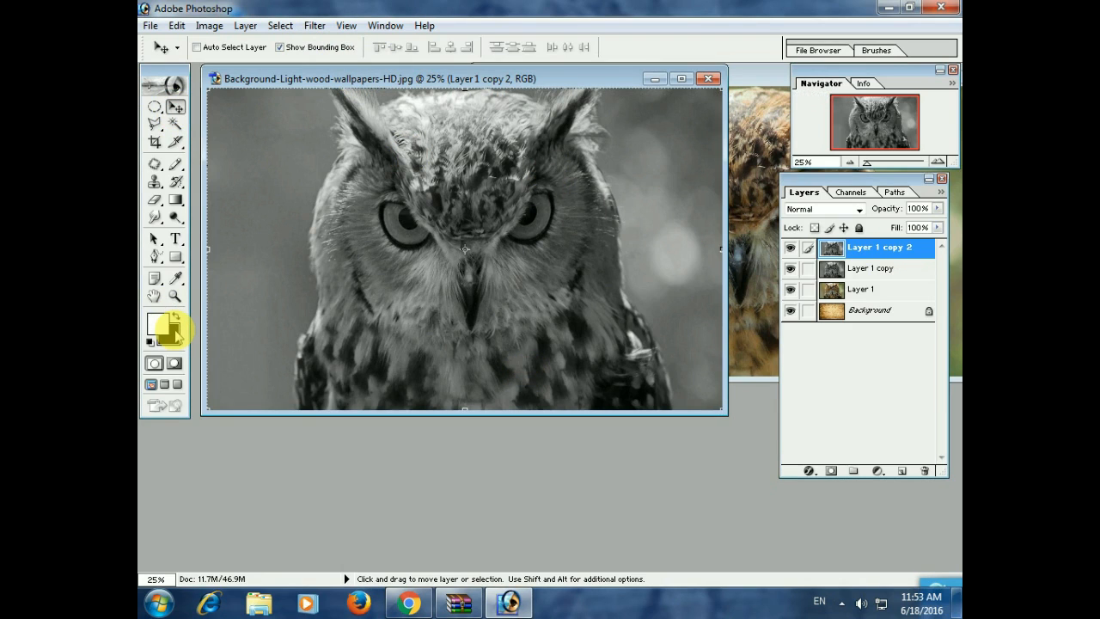
Step: Set black as the foreground colour and apply the Photocopy filter to Layer 1 copy 2 with Detail 24 and Darkness 50
click(175, 317)
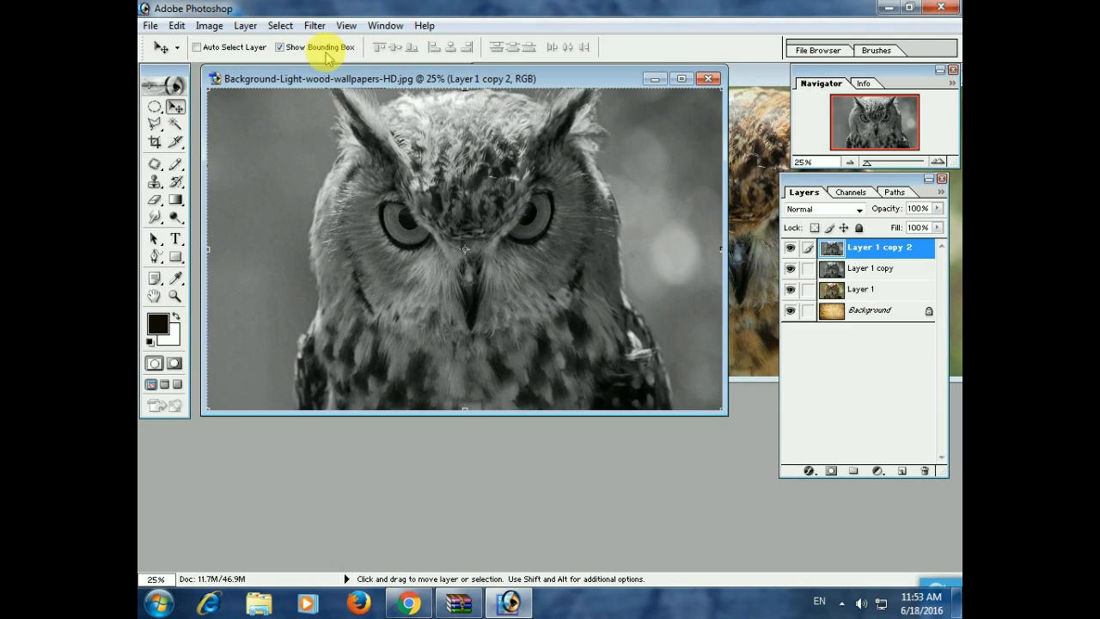
click(315, 26)
mouse_move(400, 269)
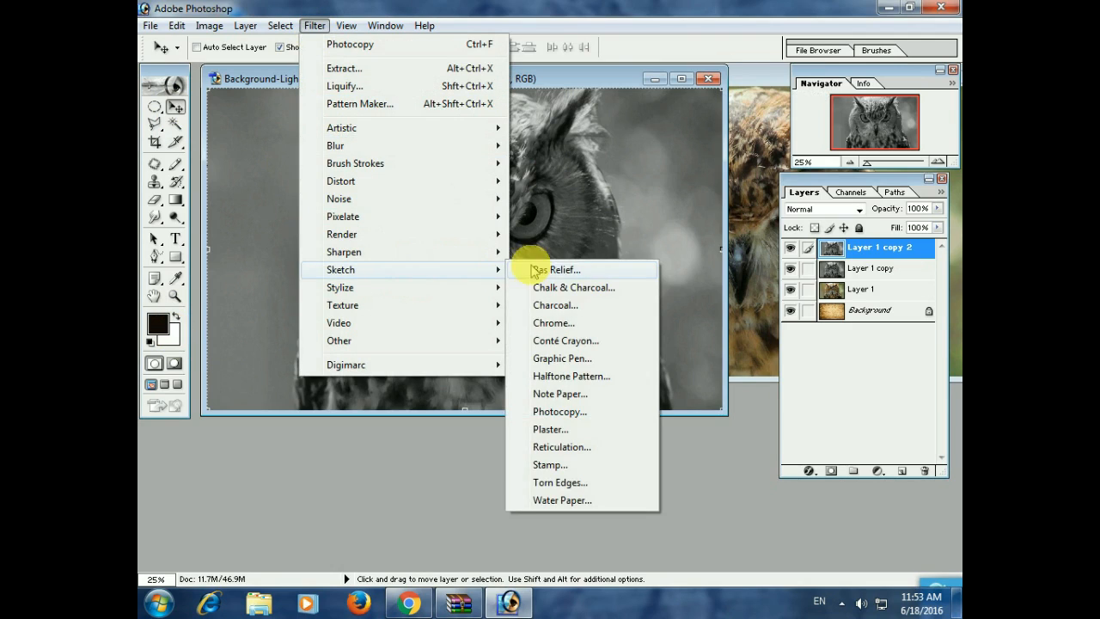
click(574, 412)
drag(517, 341, 562, 342)
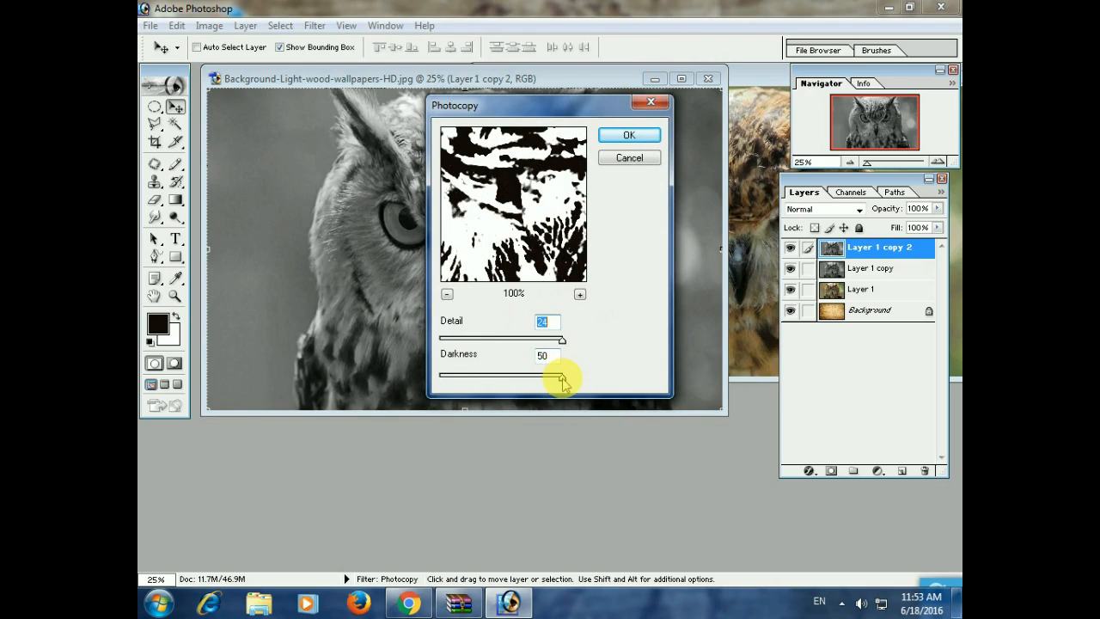
drag(571, 379, 571, 379)
click(615, 139)
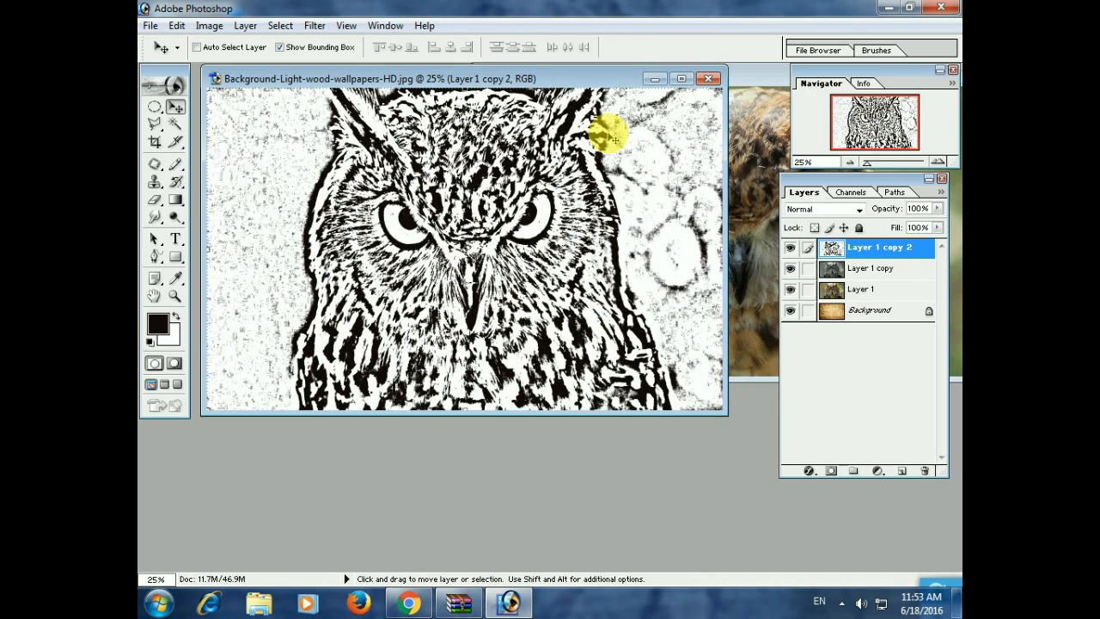
Step: Hide Layer 1 copy 2 and apply the Photocopy filter to Layer 1 copy with Detail 8 and Darkness 50
click(886, 270)
click(790, 248)
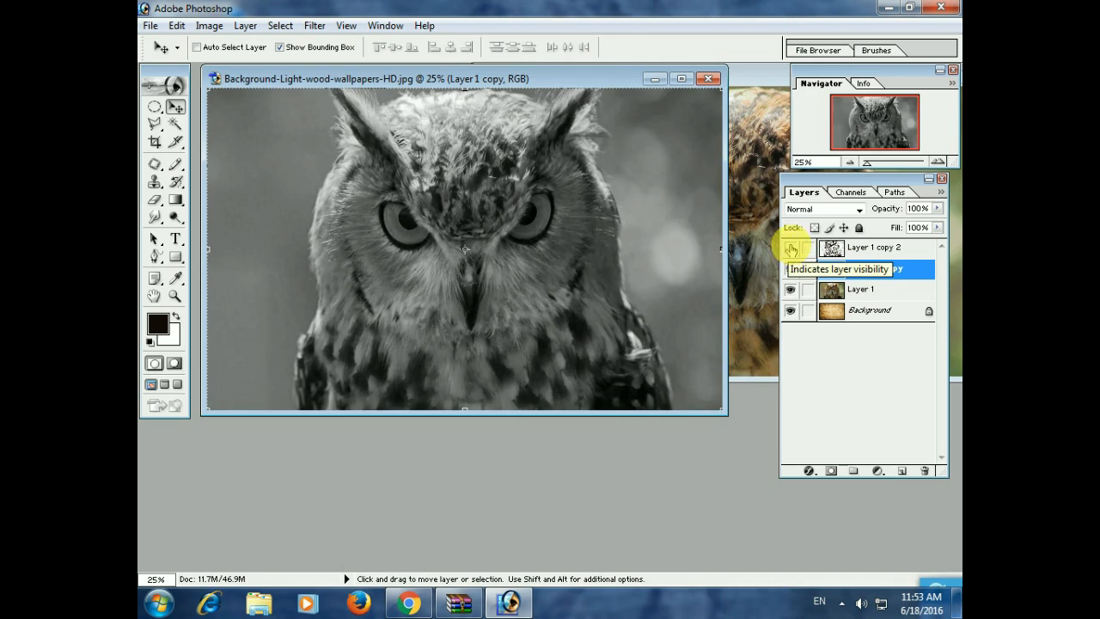
click(315, 25)
mouse_move(433, 271)
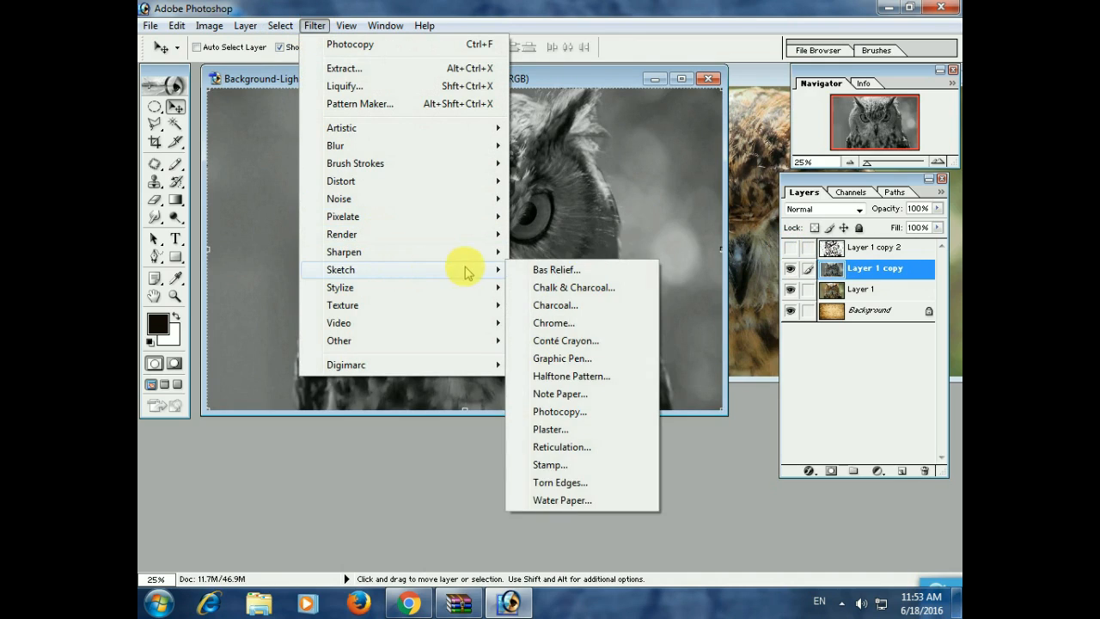
click(570, 411)
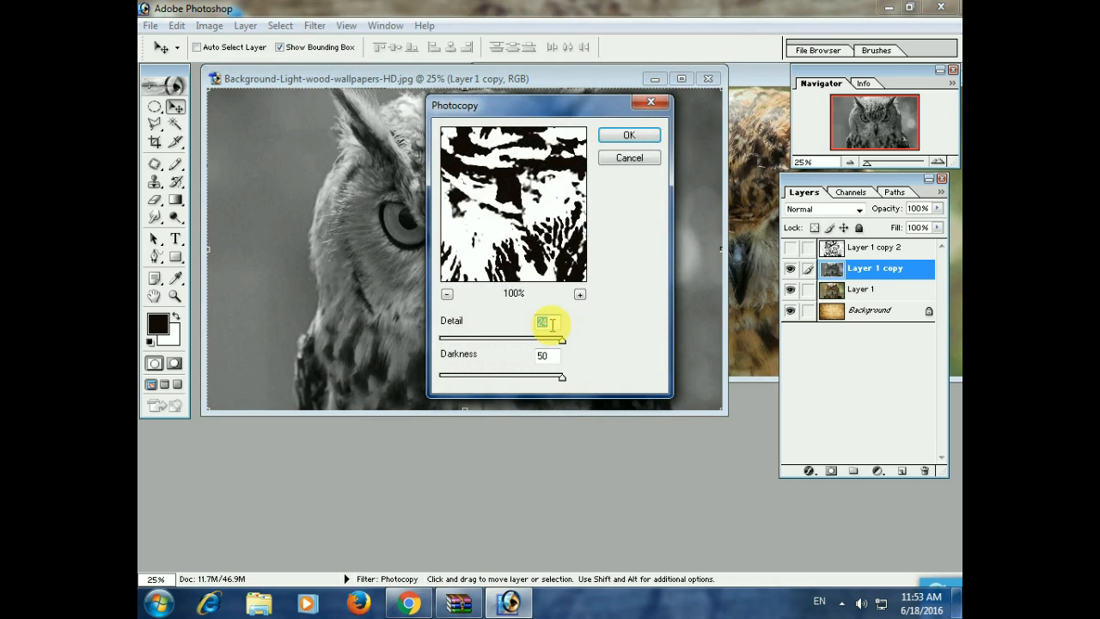
click(447, 294)
click(447, 294)
click(447, 294)
click(447, 294)
drag(562, 340, 480, 344)
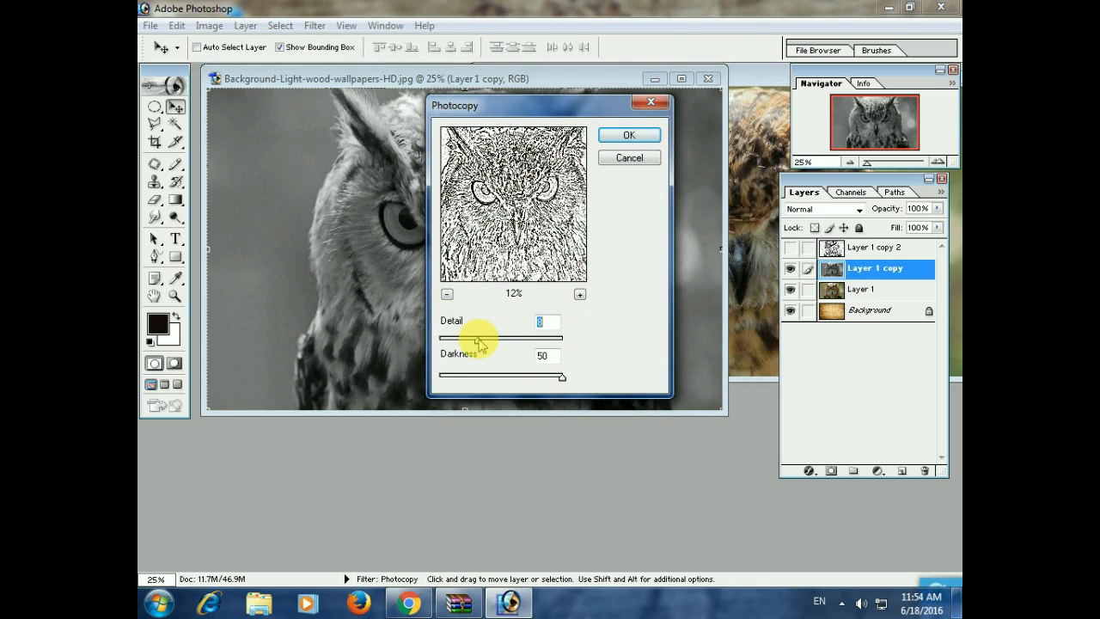
click(626, 137)
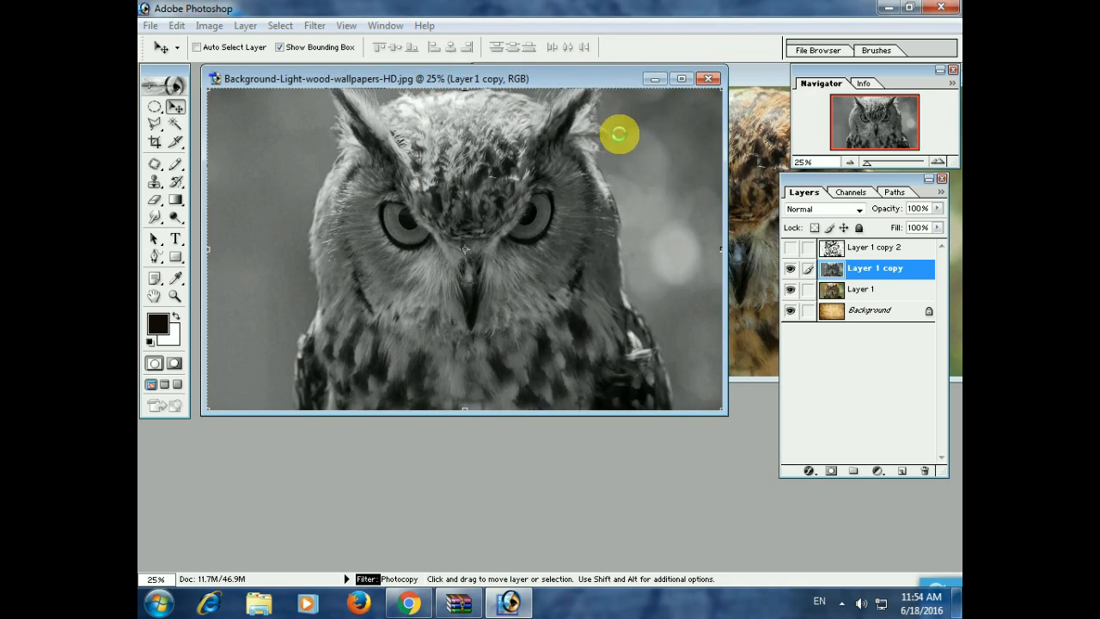
Step: Paint the speckled background on both sides of the owl white on Layer 1 copy with the Pencil at size 200
click(175, 164)
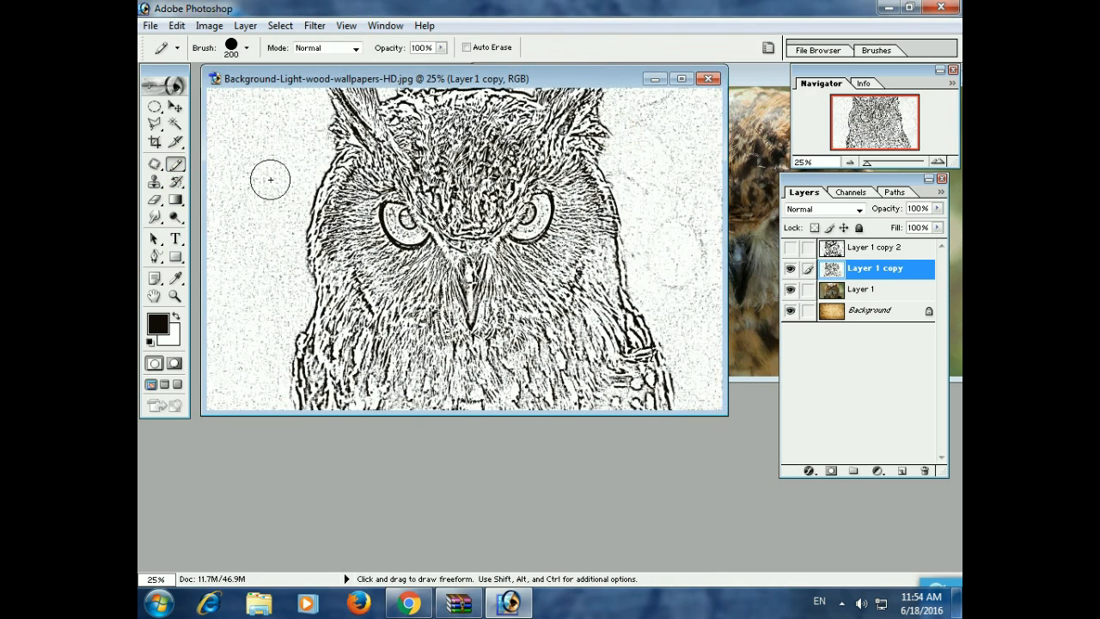
click(177, 166)
click(210, 180)
key(d)
click(175, 317)
drag(253, 120, 216, 147)
mouse_move(245, 112)
mouse_down()
mouse_move(274, 113)
mouse_move(306, 102)
mouse_move(253, 209)
mouse_move(219, 180)
mouse_move(218, 404)
mouse_move(240, 386)
mouse_move(269, 222)
mouse_up()
drag(293, 285, 268, 346)
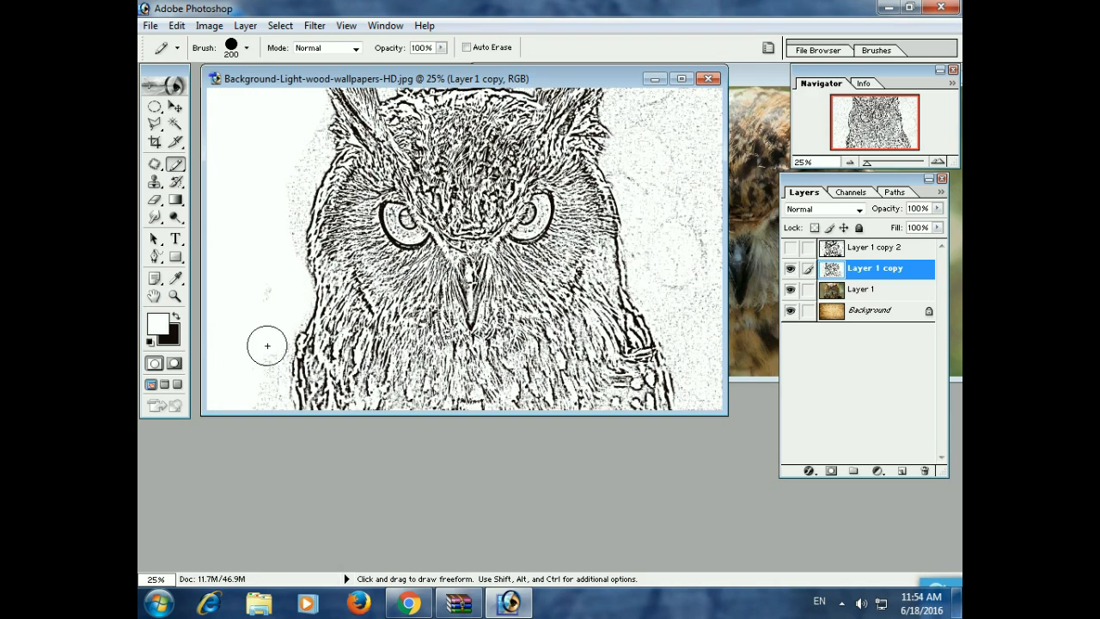
drag(279, 275, 288, 189)
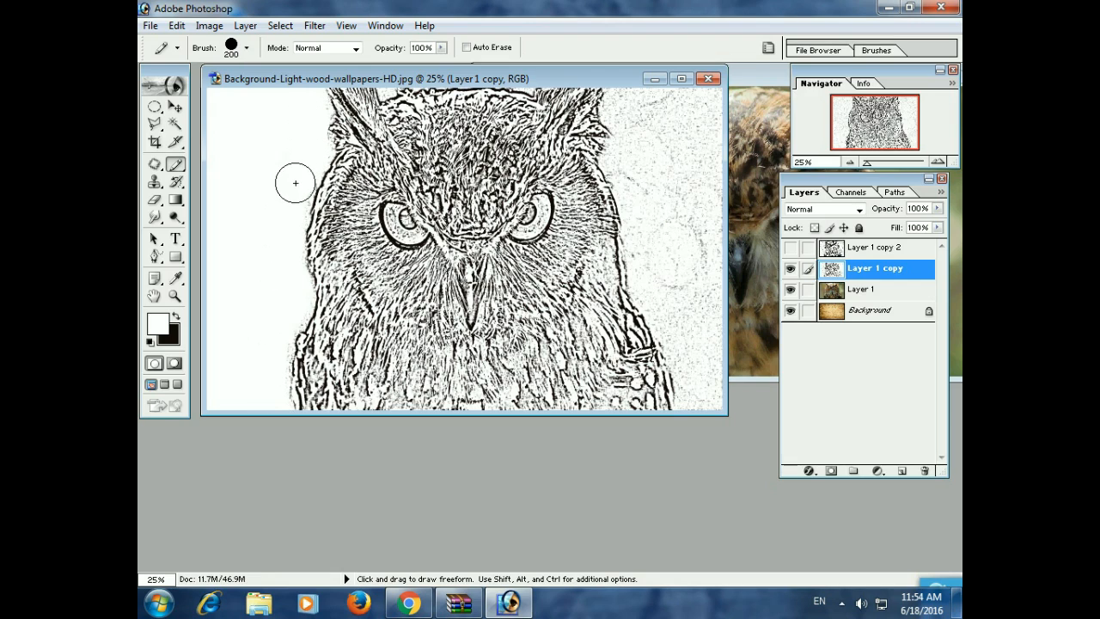
mouse_move(689, 122)
mouse_down()
mouse_move(627, 104)
mouse_move(705, 108)
mouse_move(712, 309)
mouse_up()
mouse_move(697, 381)
mouse_down()
mouse_move(653, 288)
mouse_move(622, 166)
mouse_move(676, 246)
mouse_move(689, 136)
mouse_up()
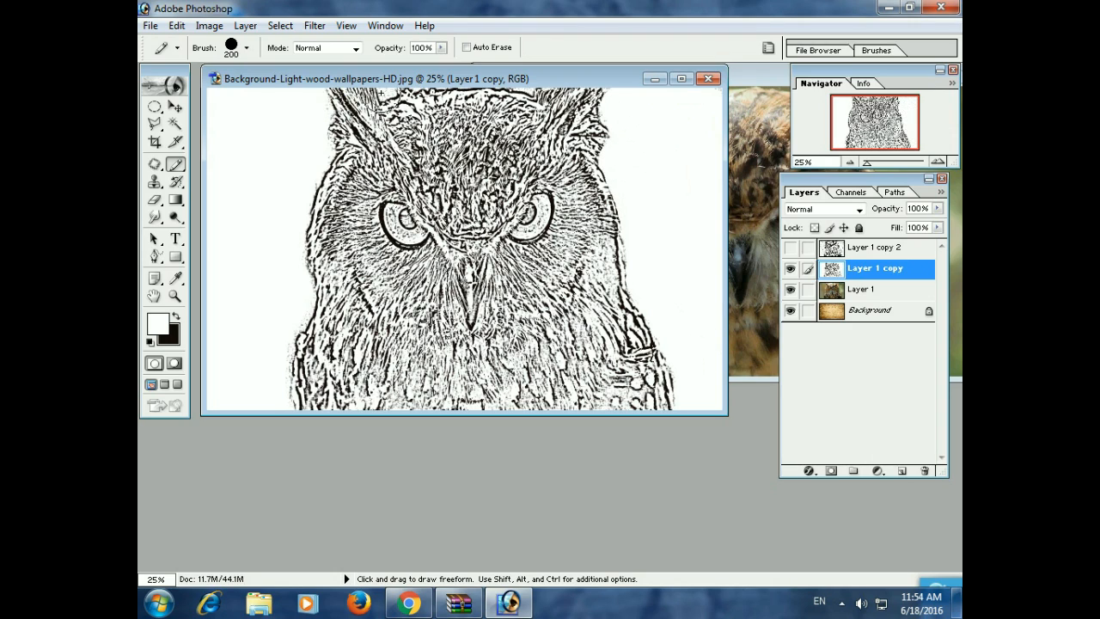
Step: Reduce the pencil size to 70, and show Layer 1 copy 2 and add a layer mask to it
key(bracketleft)
key(bracketleft)
key(bracketleft)
click(873, 250)
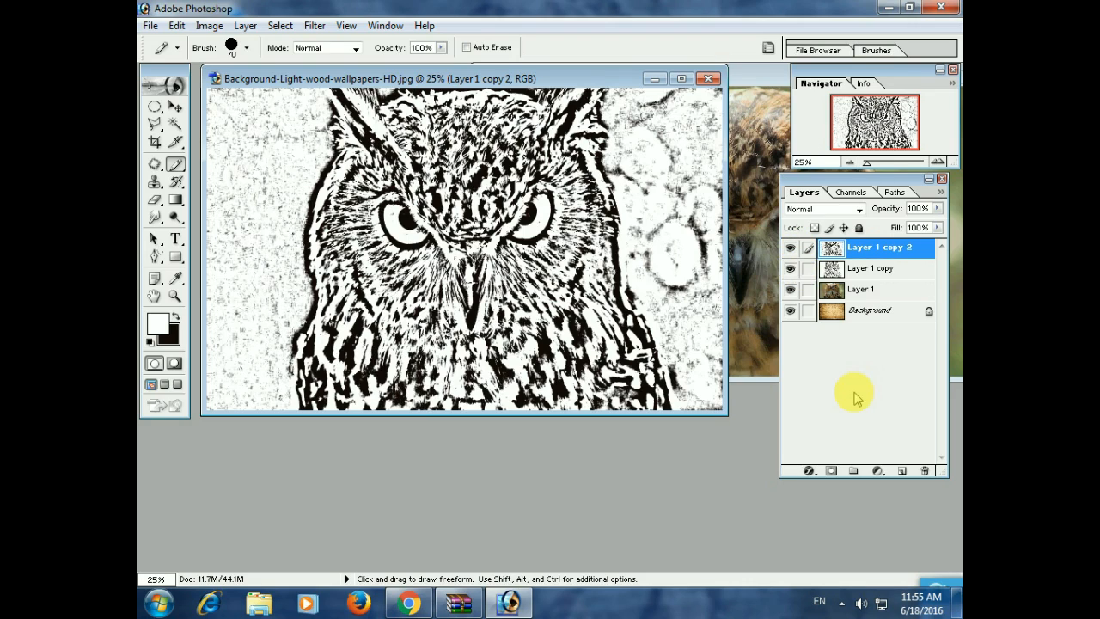
click(833, 472)
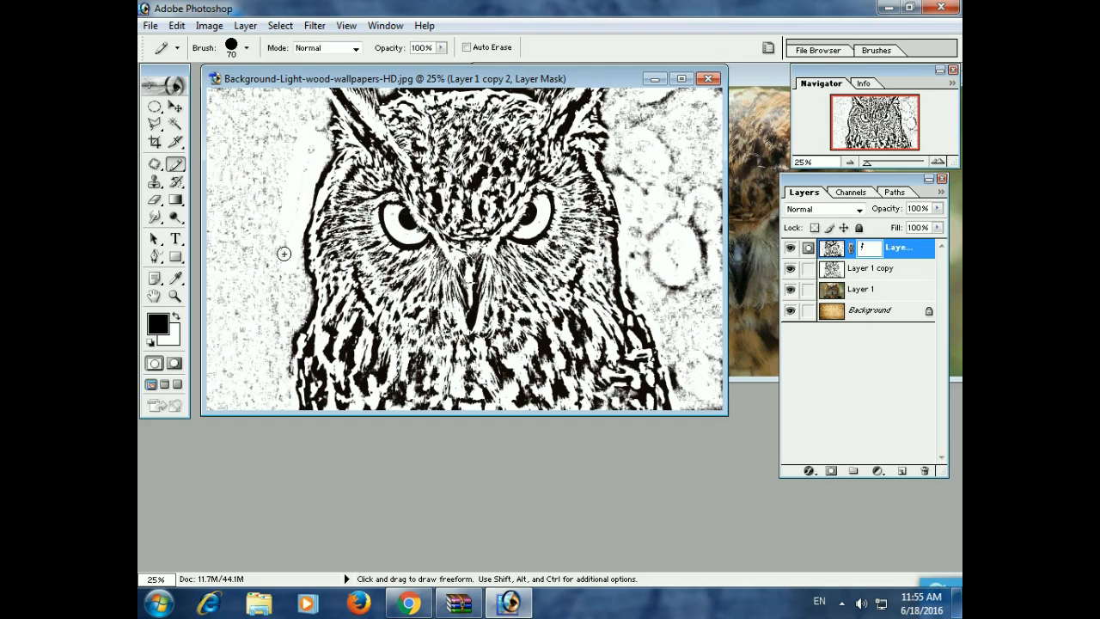
Step: Paint black on the layer mask over the background, the owl's outer edges, chest and forehead, enlarging the pencil to 300
key(bracketright)
mouse_move(260, 179)
mouse_down()
mouse_move(221, 108)
mouse_move(234, 260)
mouse_move(259, 148)
mouse_move(280, 111)
mouse_move(262, 101)
mouse_move(287, 98)
mouse_move(302, 130)
mouse_move(271, 238)
mouse_move(278, 396)
mouse_move(224, 398)
mouse_move(211, 283)
mouse_move(239, 352)
mouse_up()
click(383, 90)
mouse_move(551, 102)
mouse_down()
mouse_move(663, 98)
mouse_move(627, 143)
mouse_move(651, 283)
mouse_move(683, 129)
mouse_move(710, 358)
mouse_move(641, 258)
mouse_up()
mouse_move(302, 164)
mouse_down()
mouse_move(289, 338)
mouse_move(276, 399)
mouse_up()
mouse_move(358, 329)
mouse_down()
mouse_move(353, 381)
mouse_move(474, 372)
mouse_move(617, 332)
mouse_move(621, 373)
mouse_move(575, 387)
mouse_move(385, 392)
mouse_move(579, 369)
mouse_move(614, 371)
mouse_up()
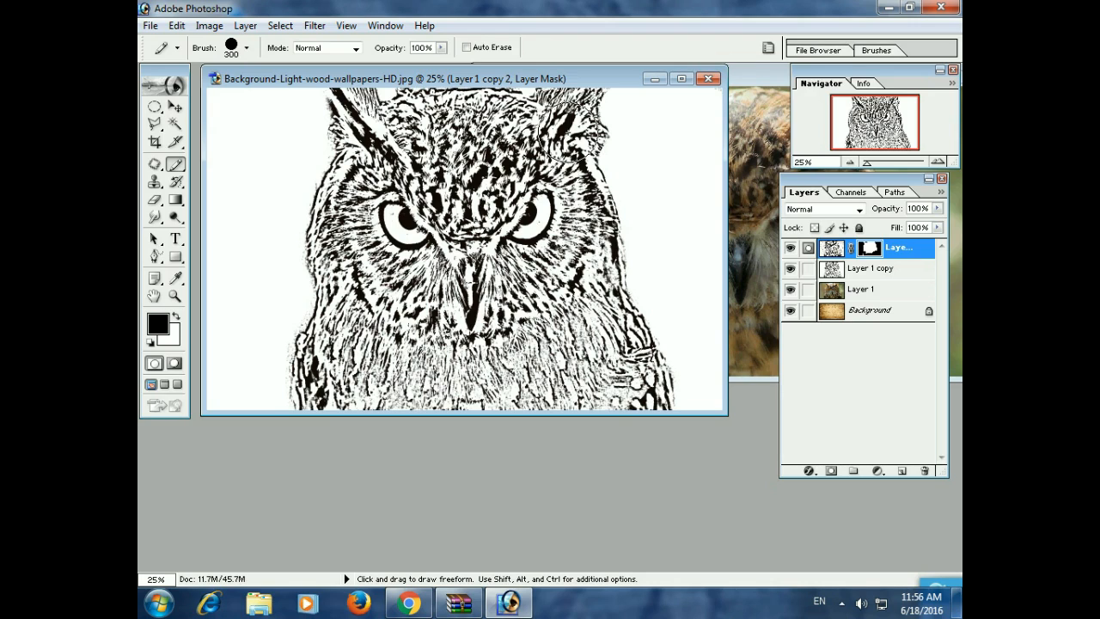
drag(461, 168, 488, 163)
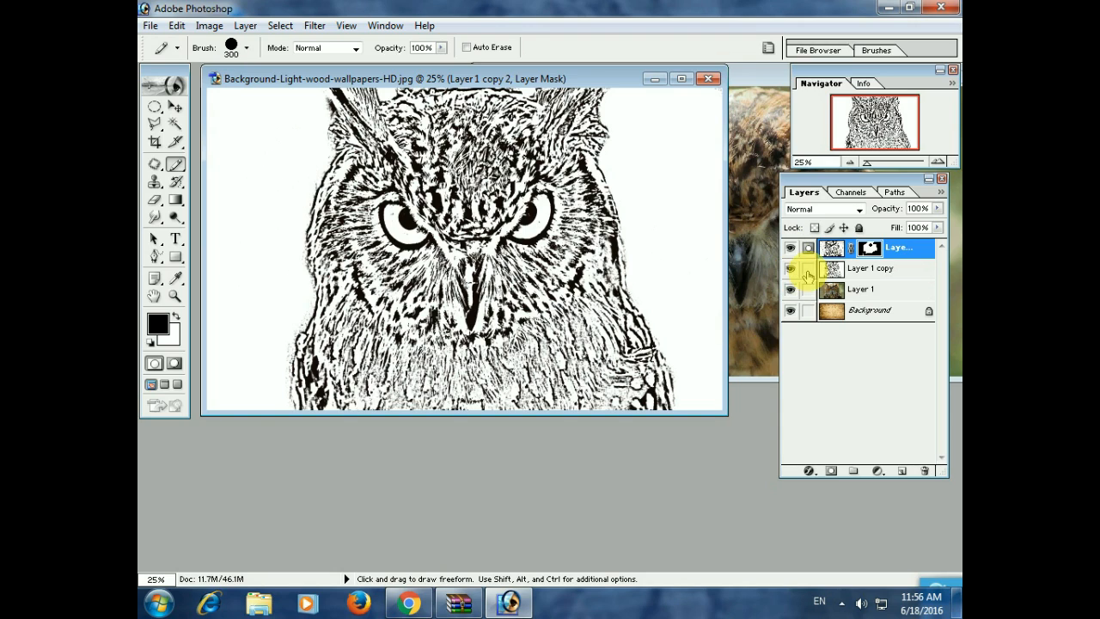
Step: Merge the masked sketch layer into Layer 1 copy, and duplicate the merged layer and merge the duplicate back down
key(ctrl+e)
key(x)
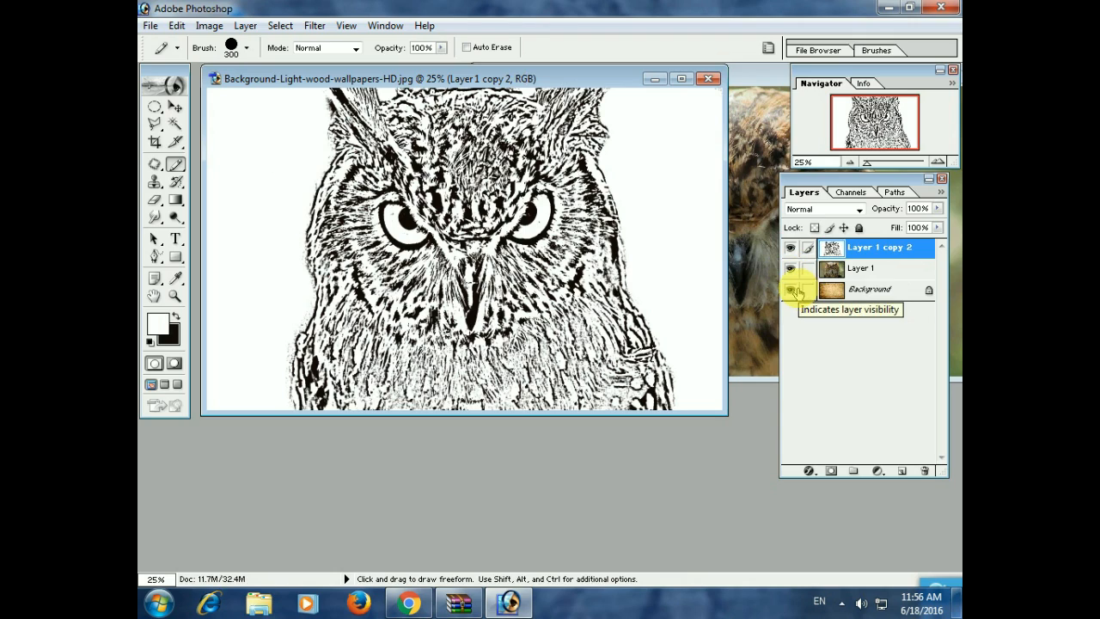
key(ctrl+j)
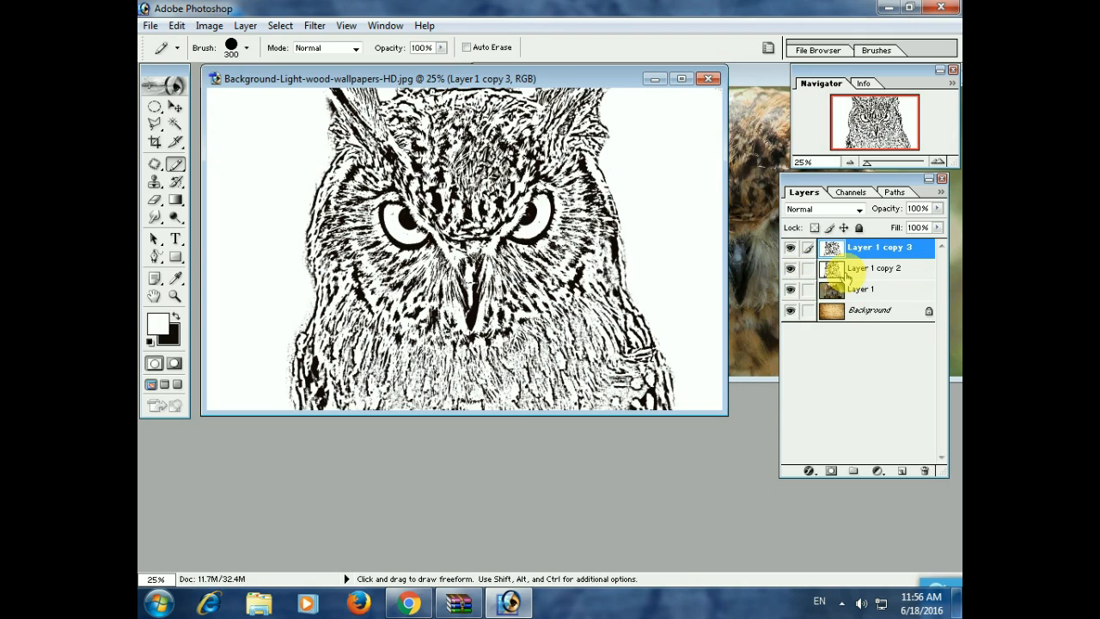
key(ctrl+e)
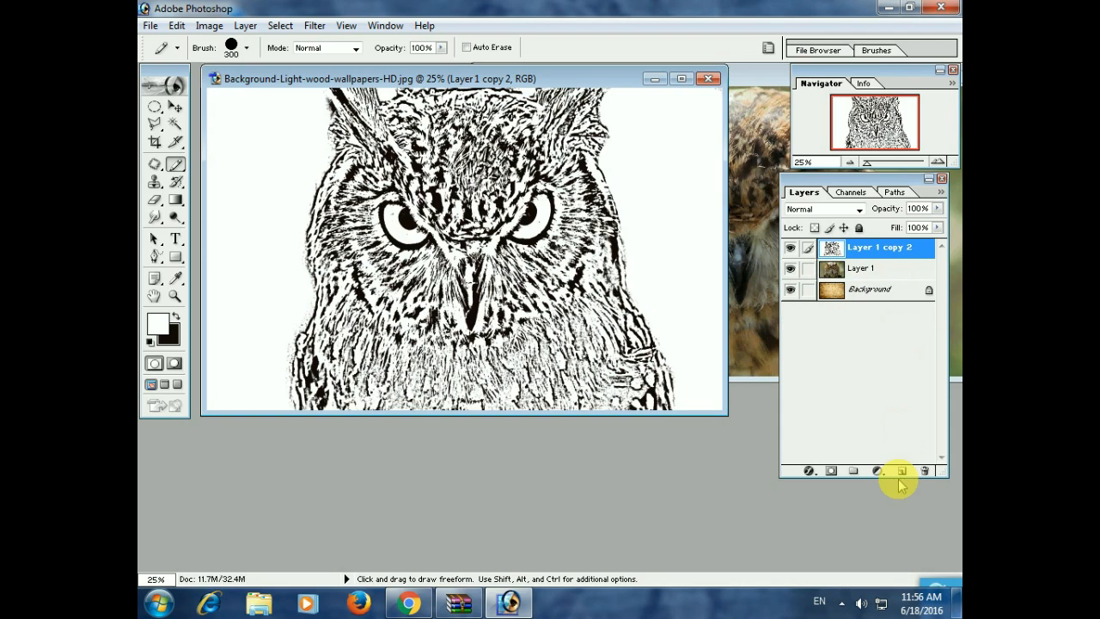
Step: Select the Shadows range of Layer 1 copy 2 with Color Range and create a new layer
click(280, 25)
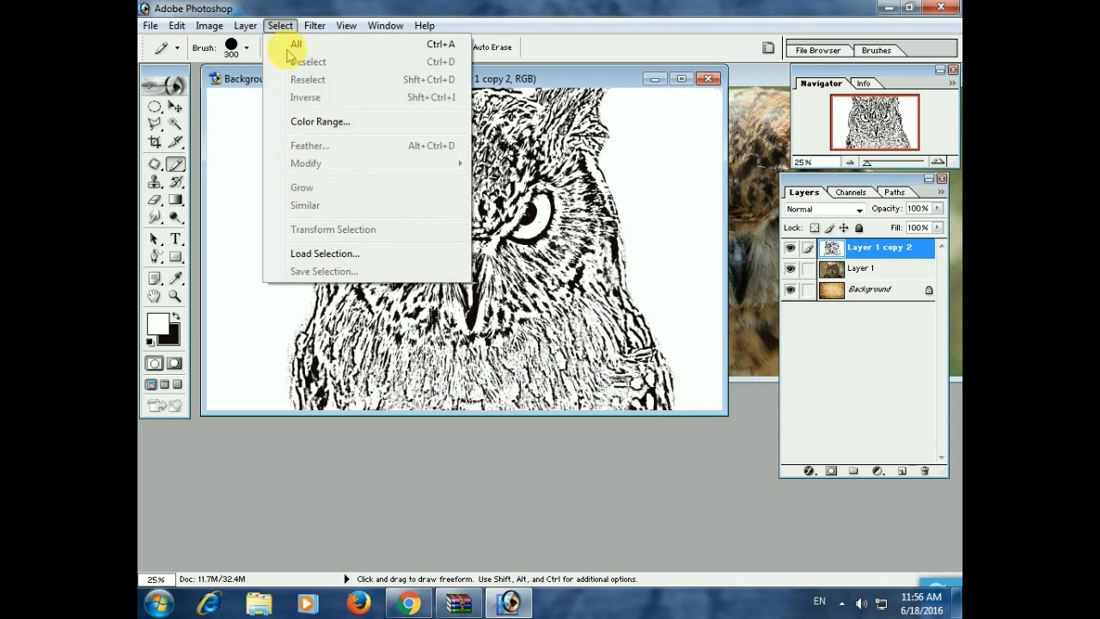
click(309, 122)
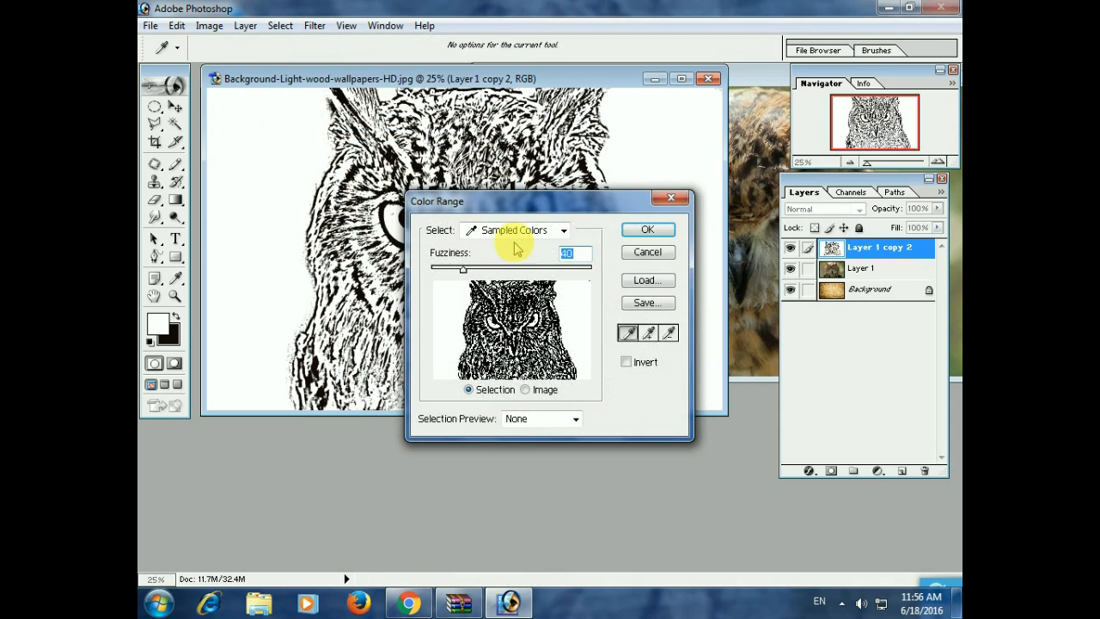
click(522, 229)
click(510, 386)
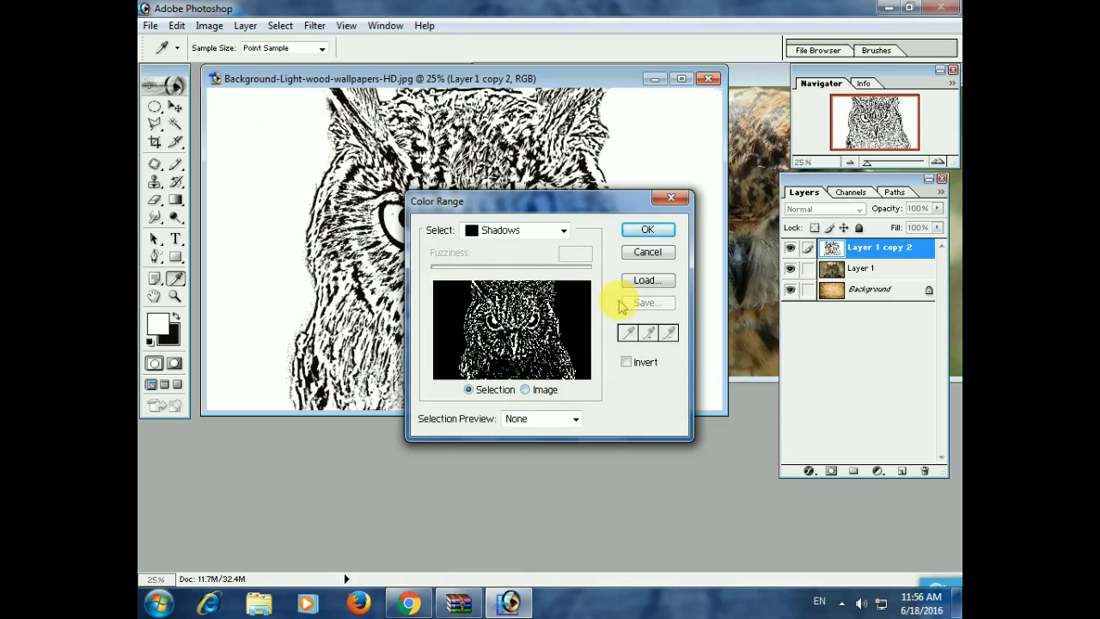
click(648, 231)
key(b)
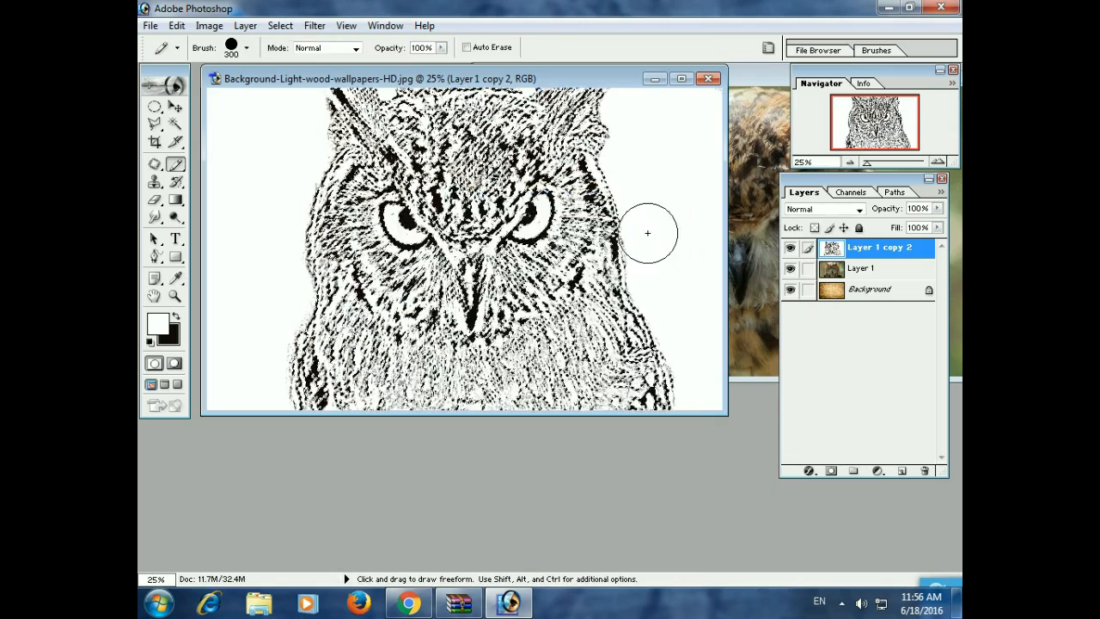
click(900, 470)
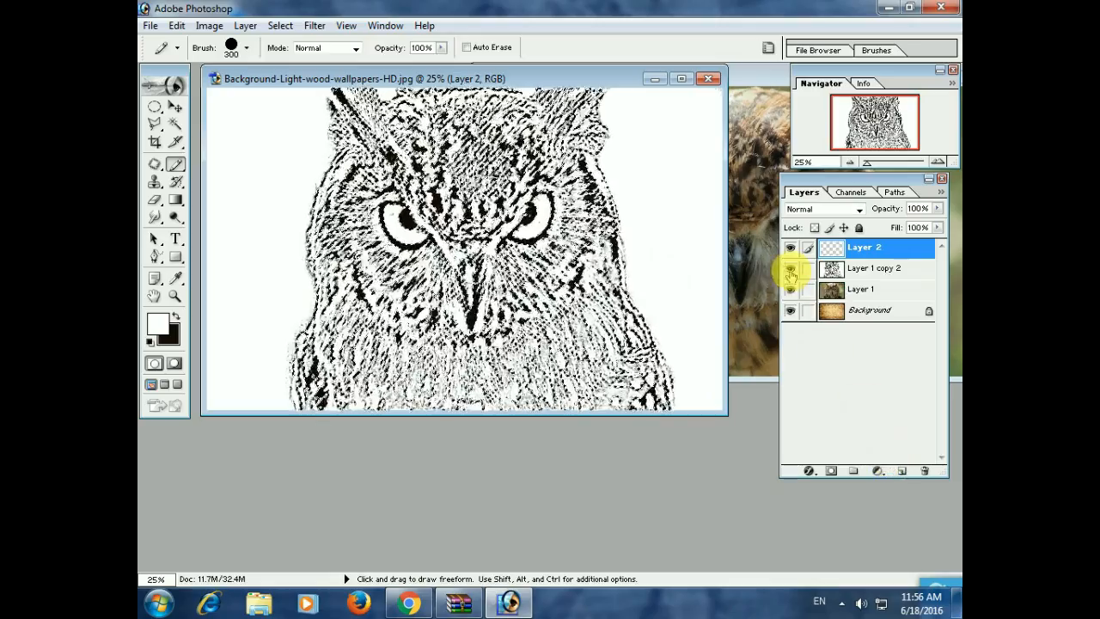
Step: Hide Layer 1 and the Background, keep Layer 1 copy 2 visible, and remove the empty new layer
click(790, 268)
click(790, 289)
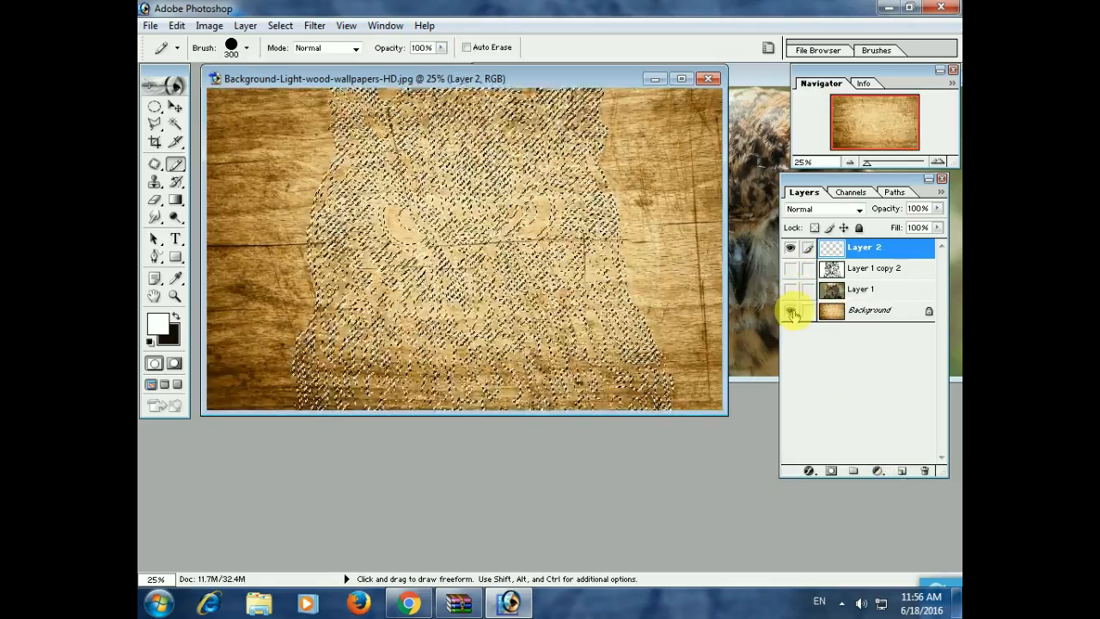
click(790, 311)
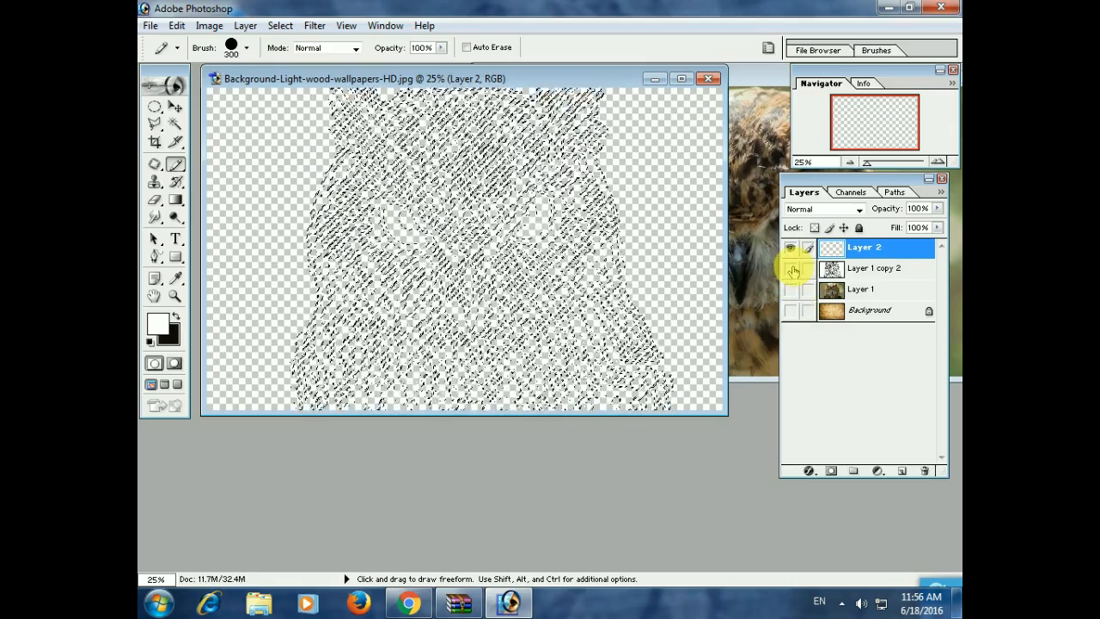
click(790, 268)
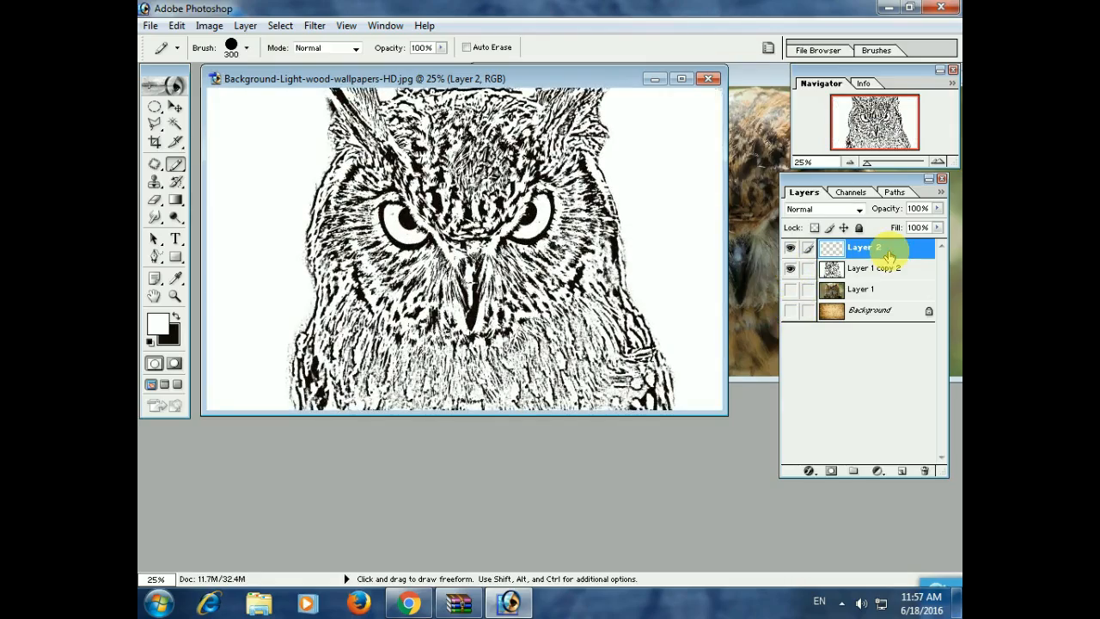
key(Return)
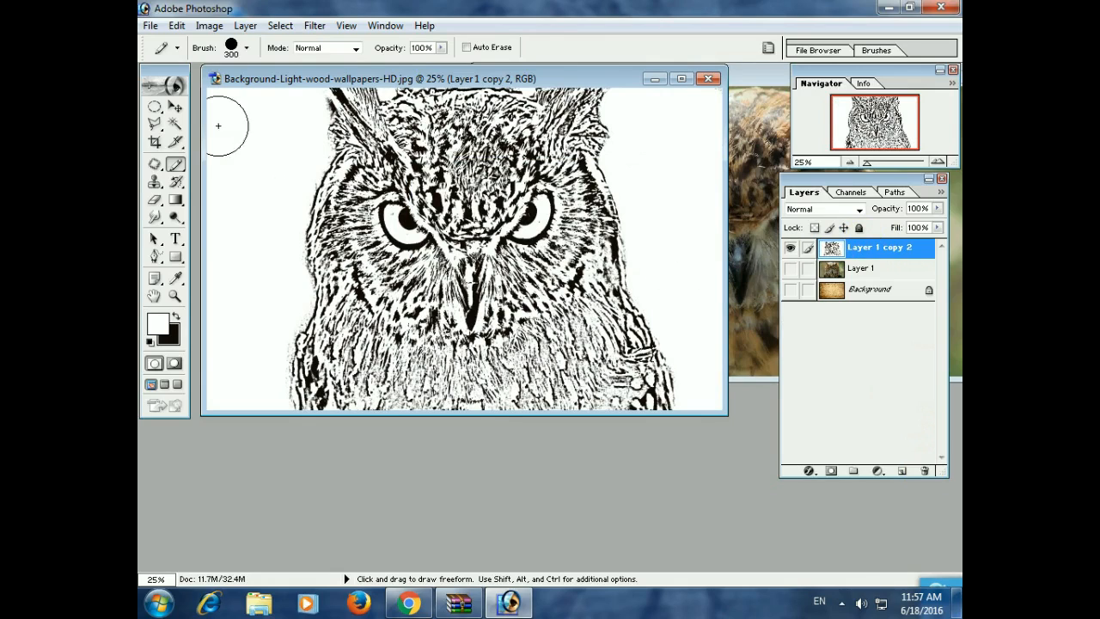
Step: Select the sketch's dark lines on Layer 1 copy 2 using Color Range set to Shadows
click(284, 26)
click(307, 118)
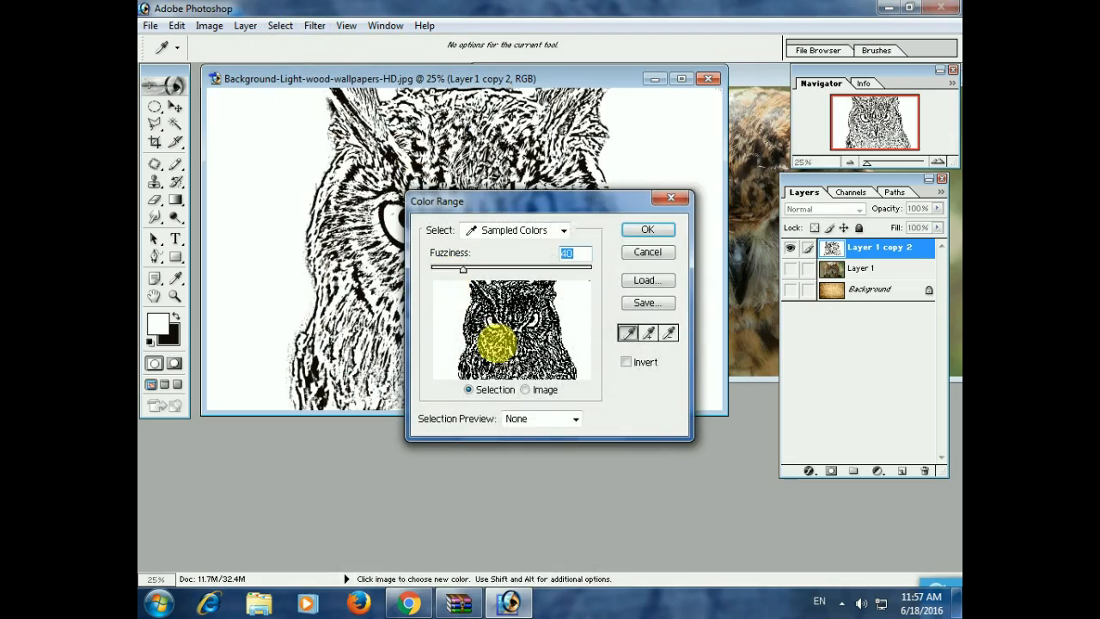
click(531, 391)
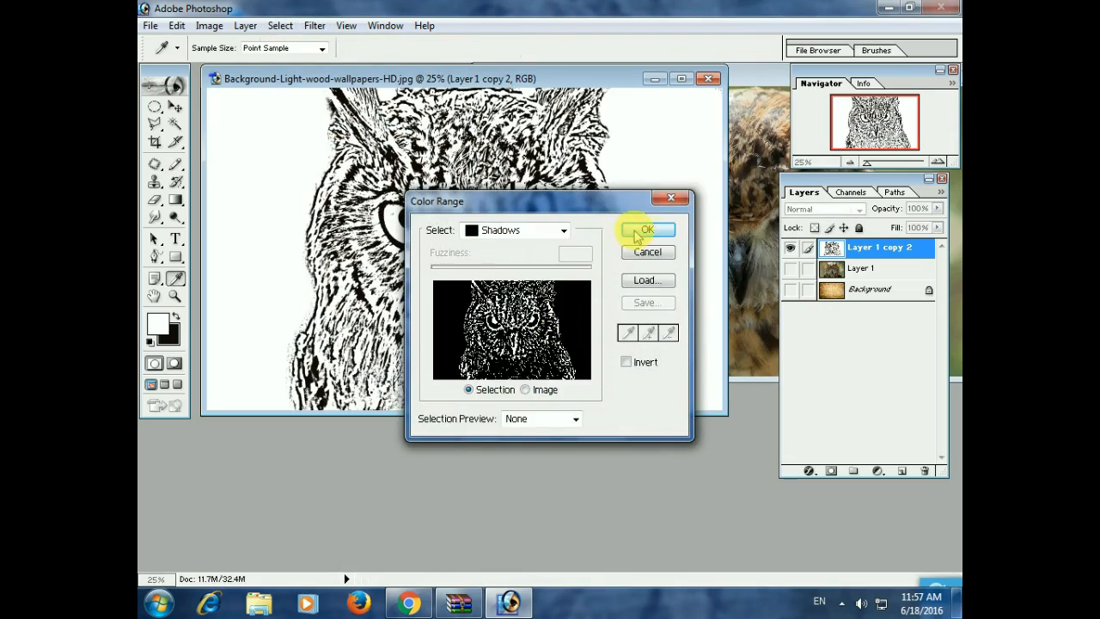
click(647, 229)
key(b)
Step: Create a new layer, hide Layer 1 copy 2, and fill the selected lines with black on the new layer
click(902, 471)
click(790, 268)
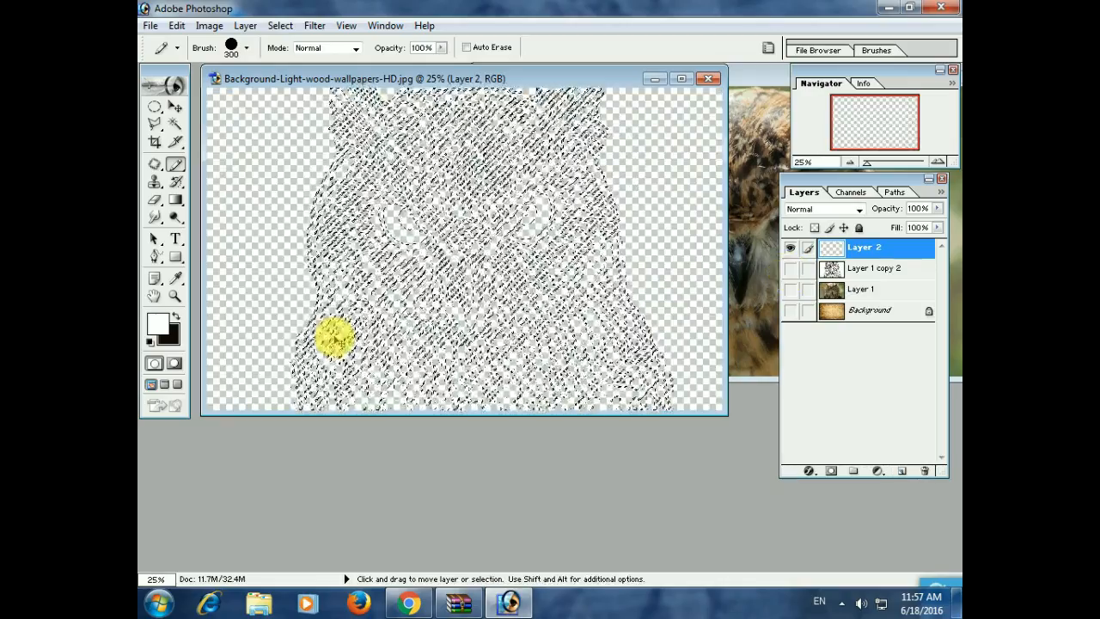
key(ctrl+BackSpace)
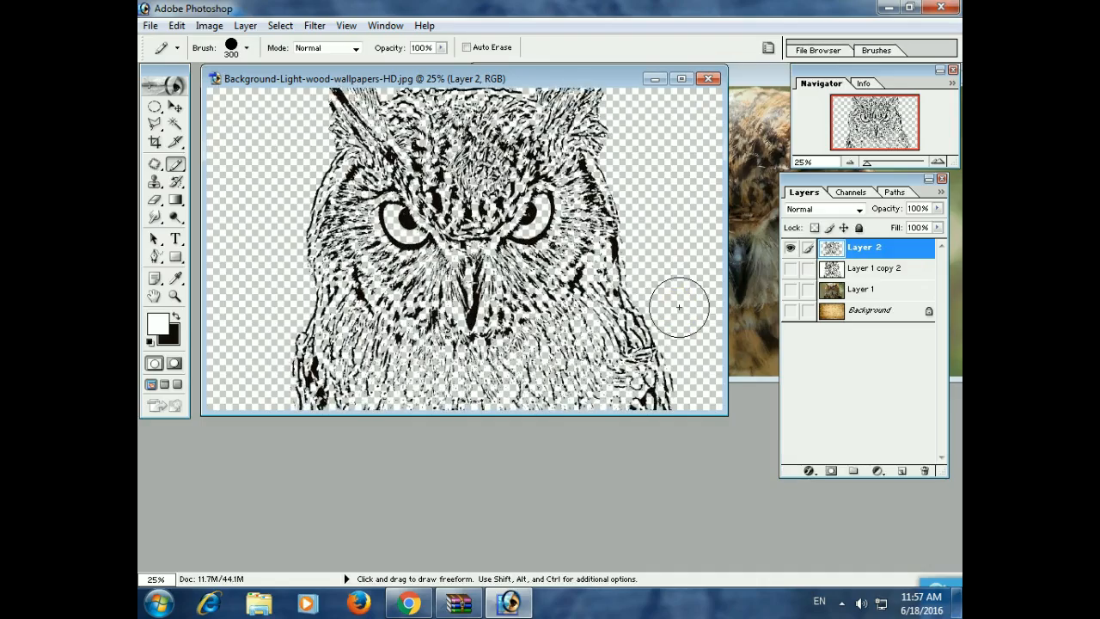
Step: Set Layer 2's blend mode to Soft Light and show the wood Background
click(834, 211)
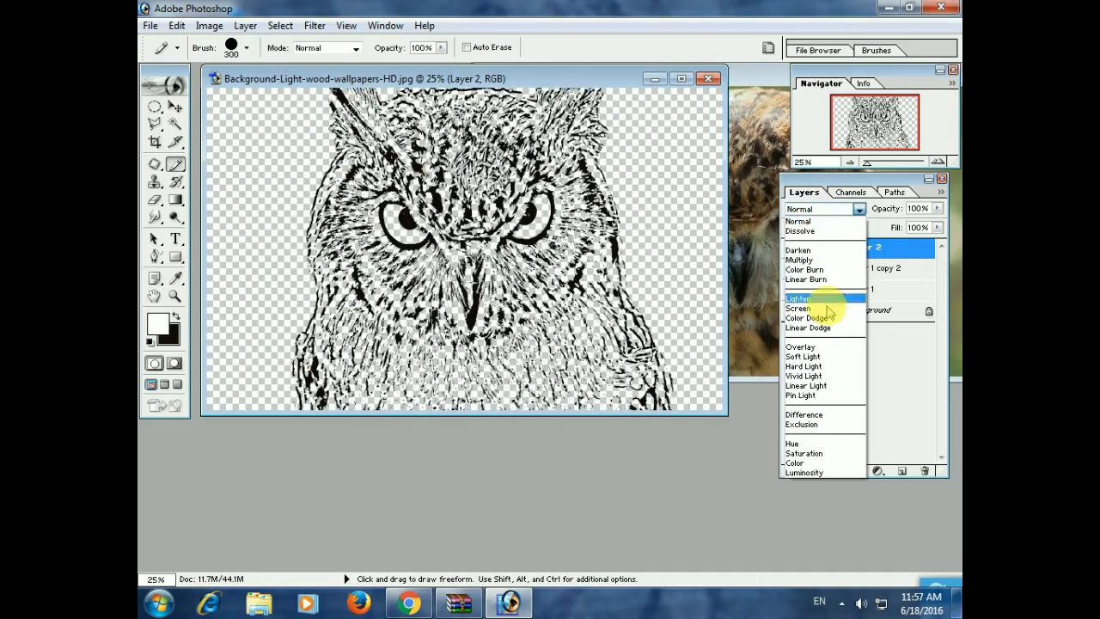
click(827, 356)
click(791, 311)
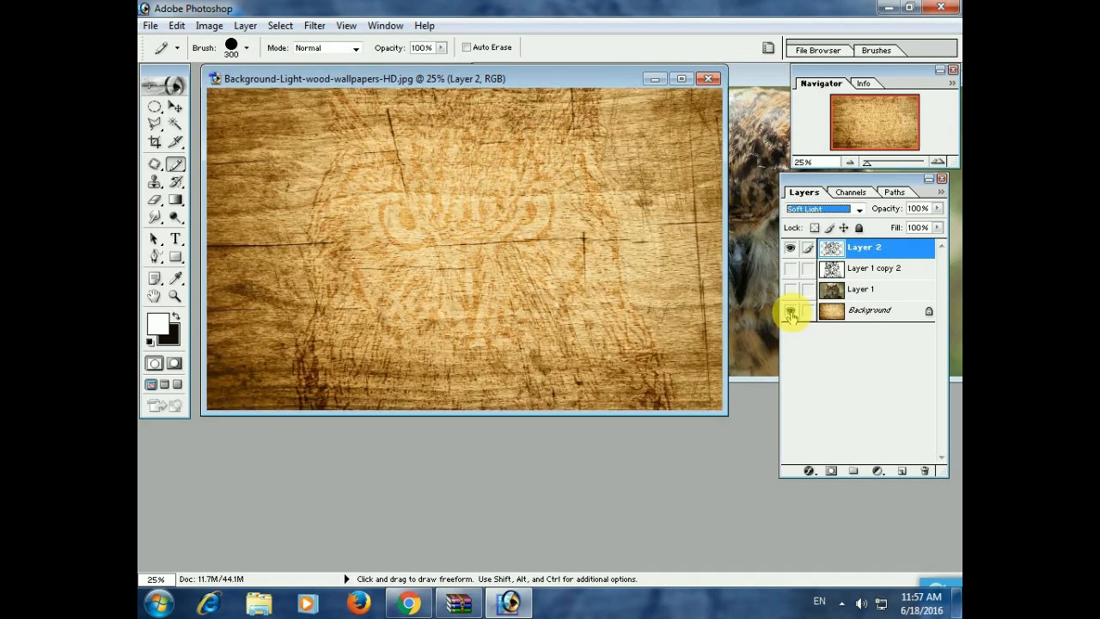
Step: Duplicate Layer 2 and lower the duplicate's opacity to 59%
key(ctrl+j)
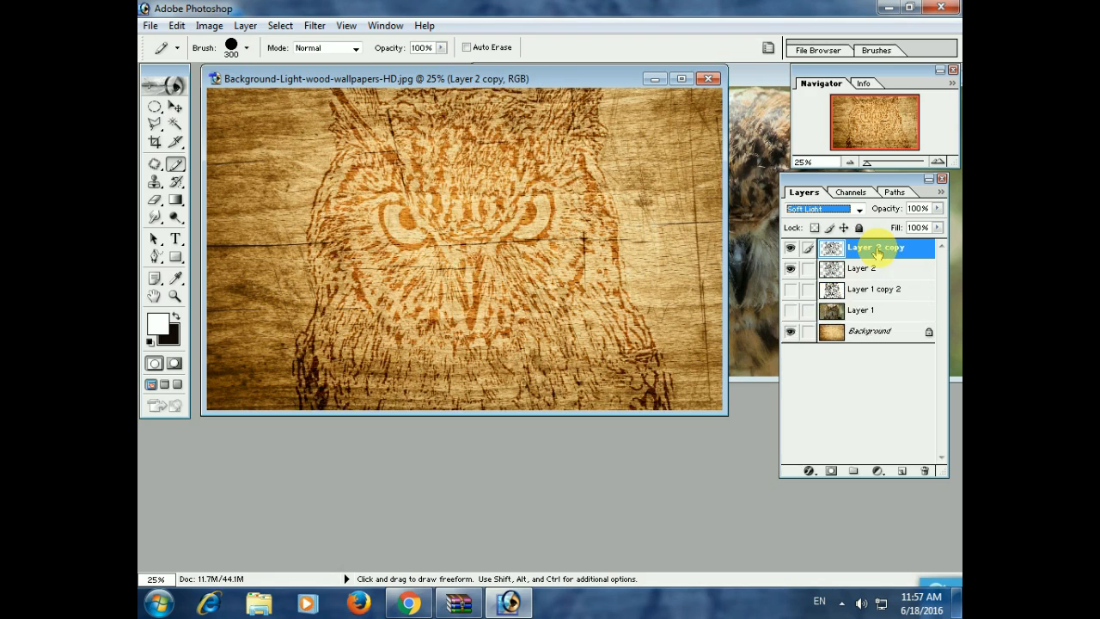
click(938, 208)
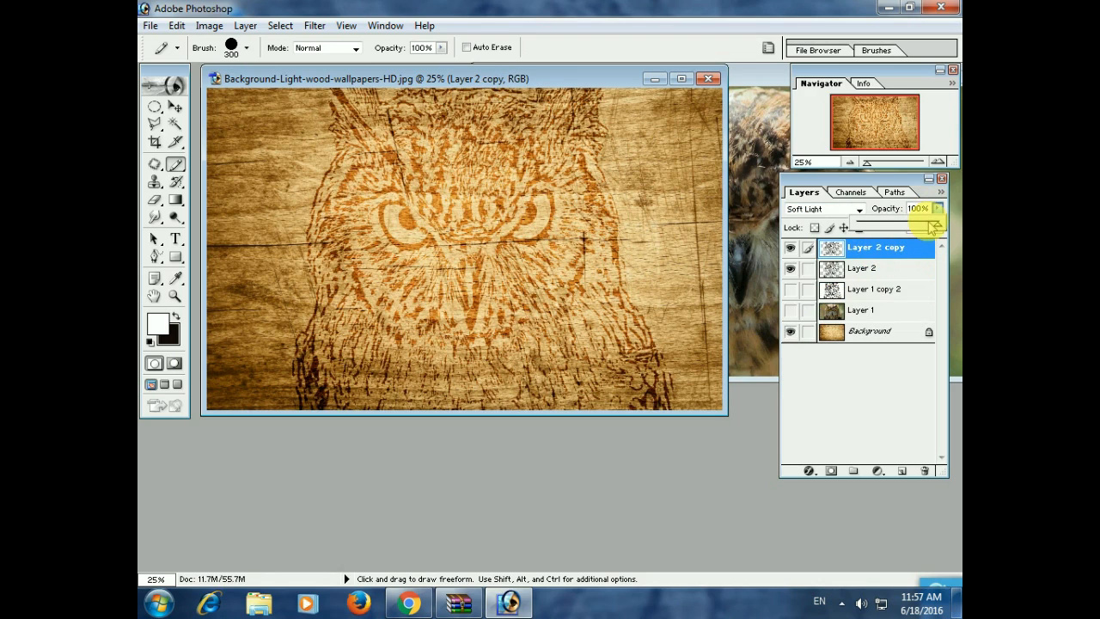
drag(924, 229, 907, 229)
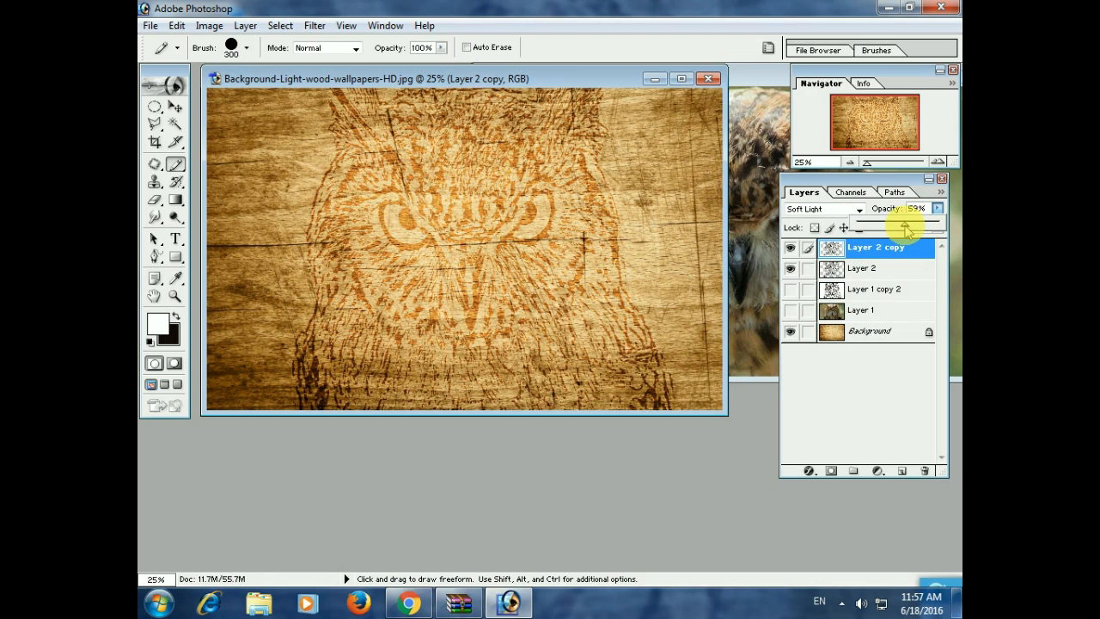
Step: Add a Bevel and Emboss to Layer 2 with Inner Bevel, Smooth technique, depth 300%, direction Down and size 4 px
click(894, 270)
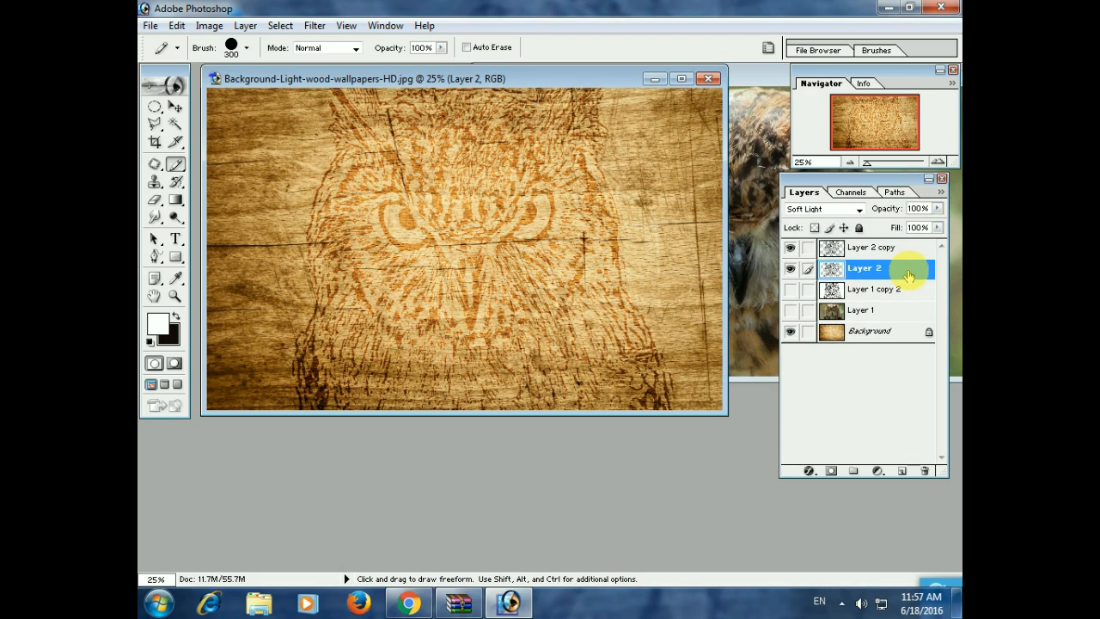
double_click(909, 272)
click(490, 205)
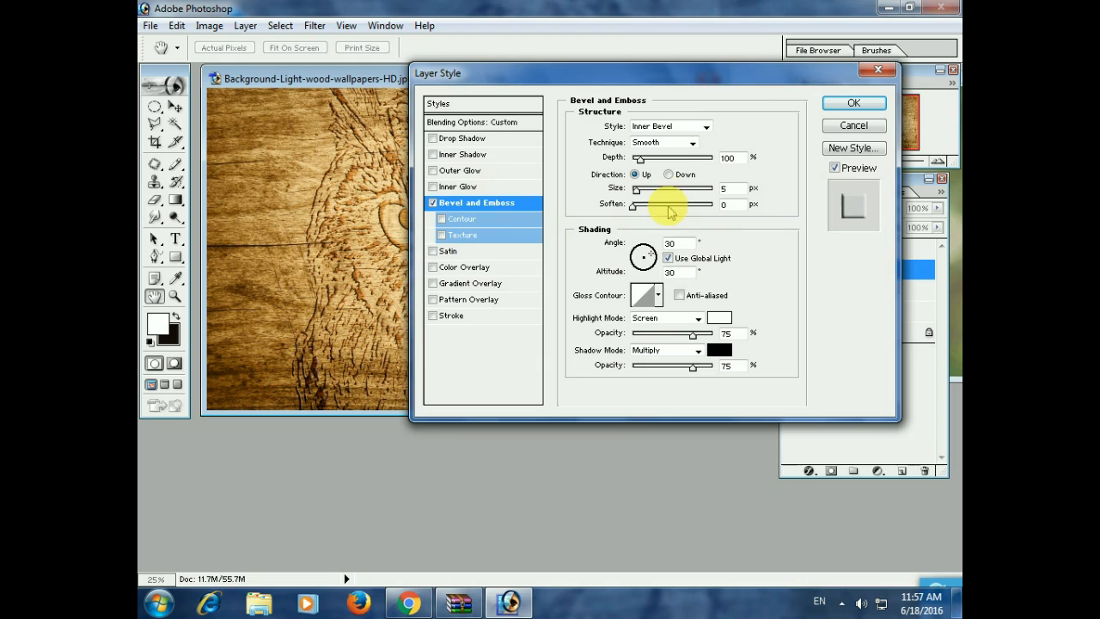
click(652, 126)
click(655, 148)
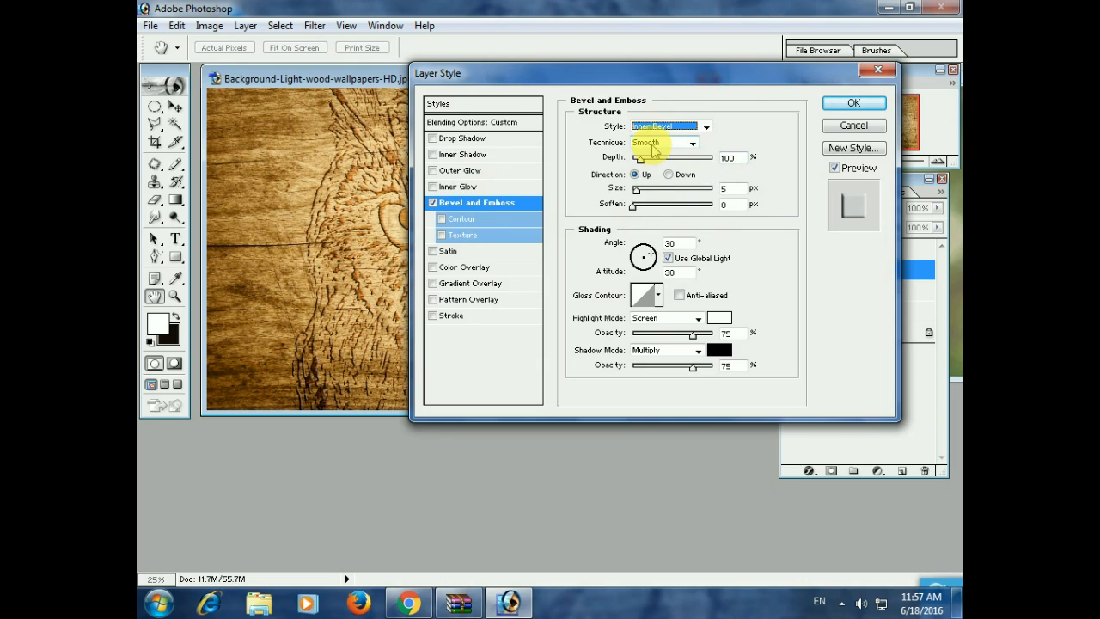
click(695, 159)
text(300)
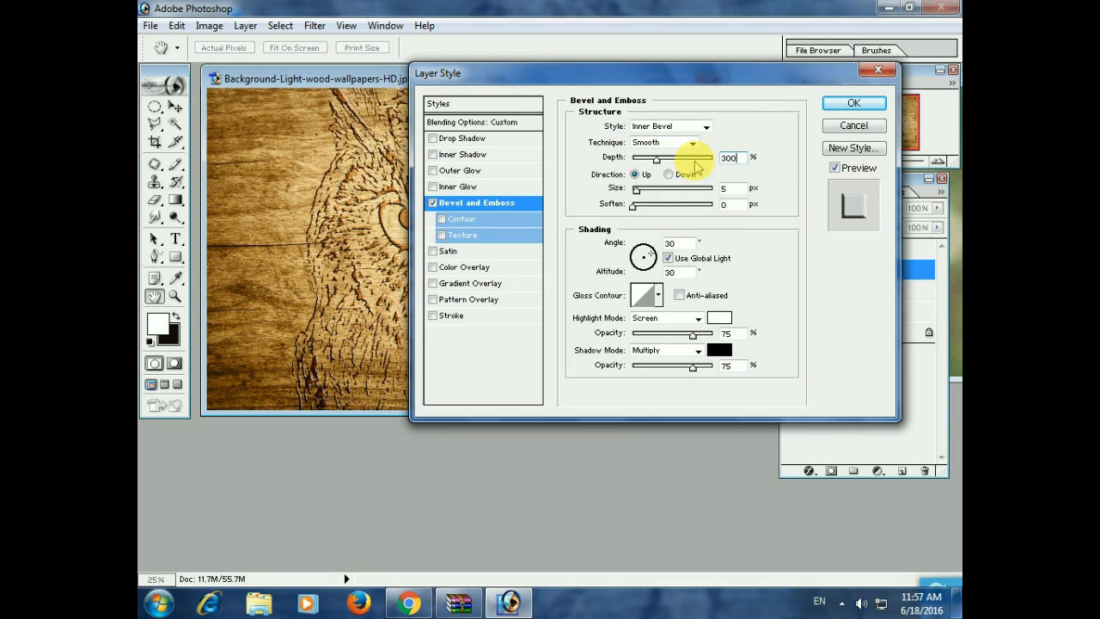
click(669, 174)
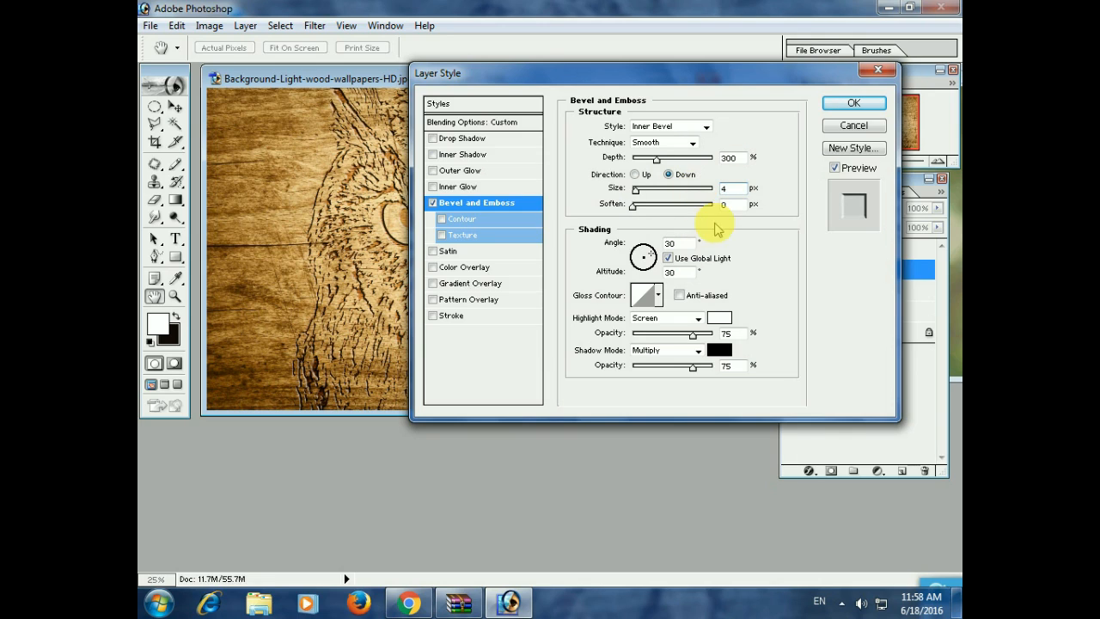
Step: Set the bevel's highlight mode to Linear Dodge with 30% opacity
click(686, 321)
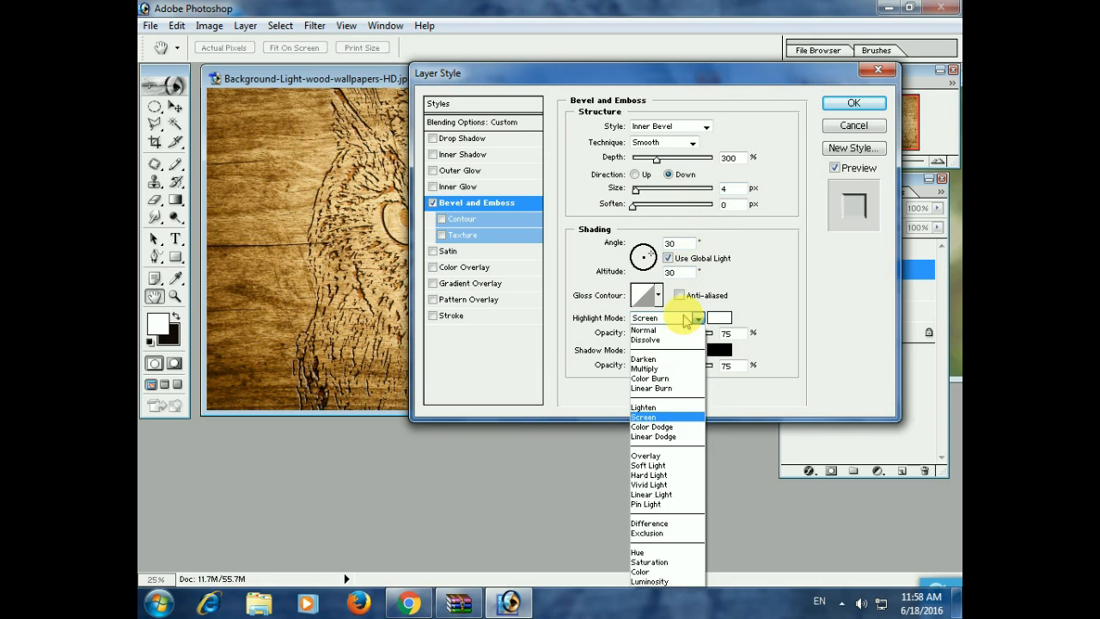
click(659, 427)
click(694, 334)
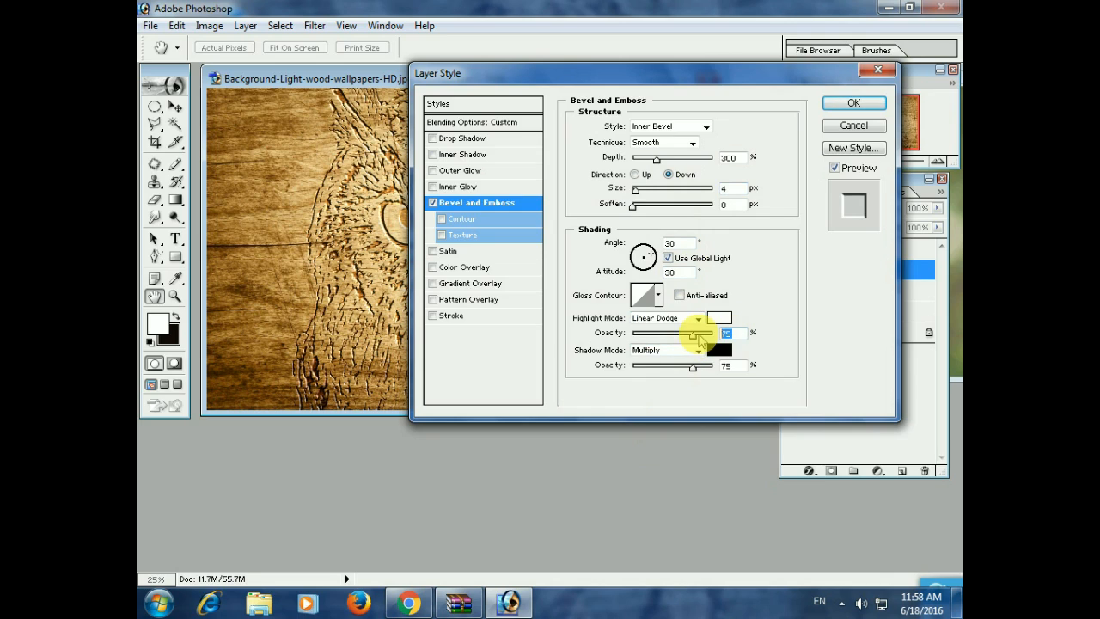
text(30)
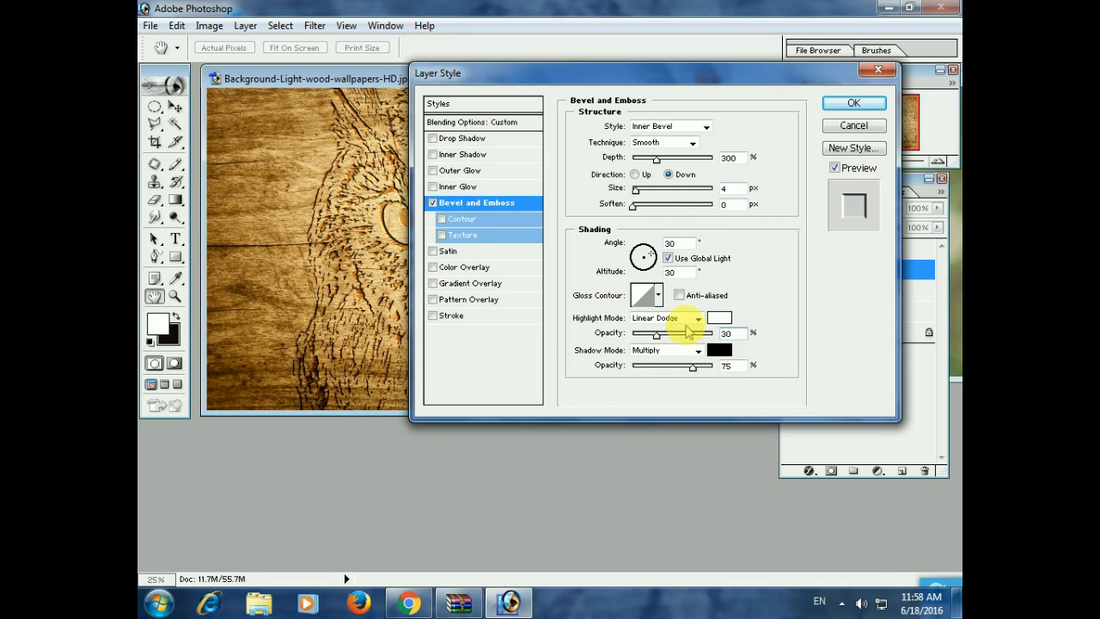
Step: Set the bevel's shadow mode to Linear Burn, strongly reduce its shadow opacity, apply the style and collapse Layer 2's effects list
click(698, 351)
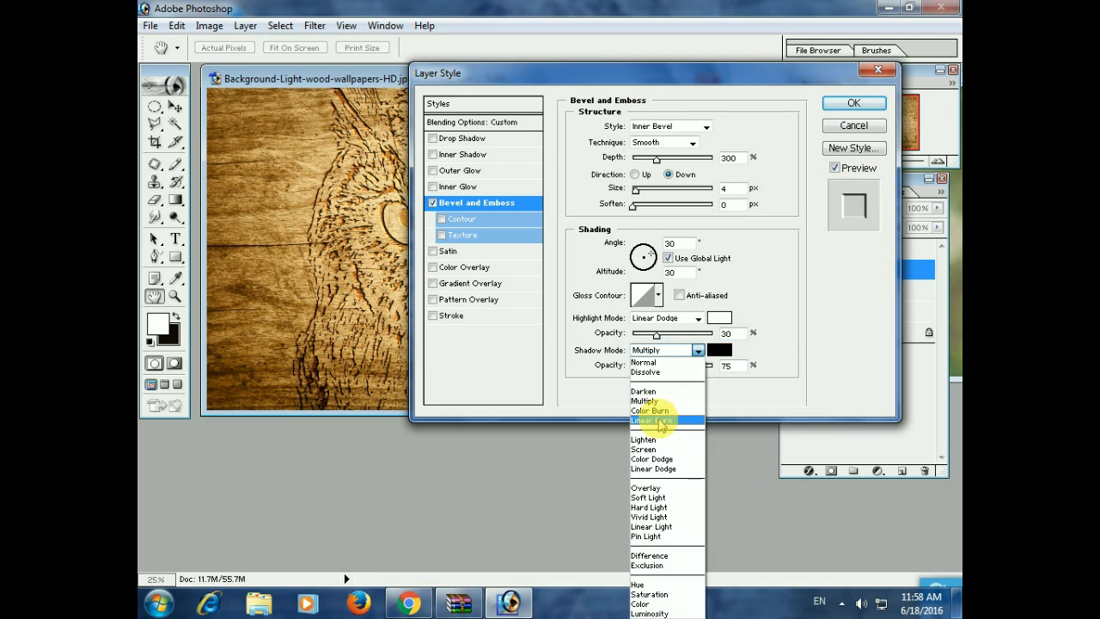
click(661, 420)
drag(693, 371, 655, 376)
drag(570, 59, 632, 52)
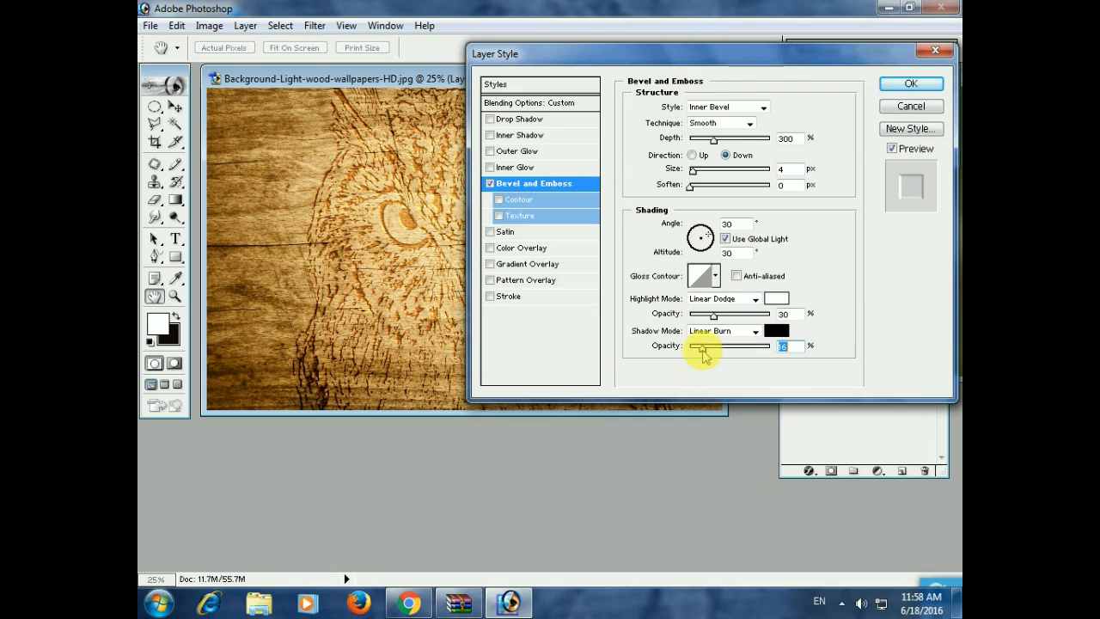
drag(698, 352, 694, 351)
drag(732, 55, 560, 157)
click(806, 184)
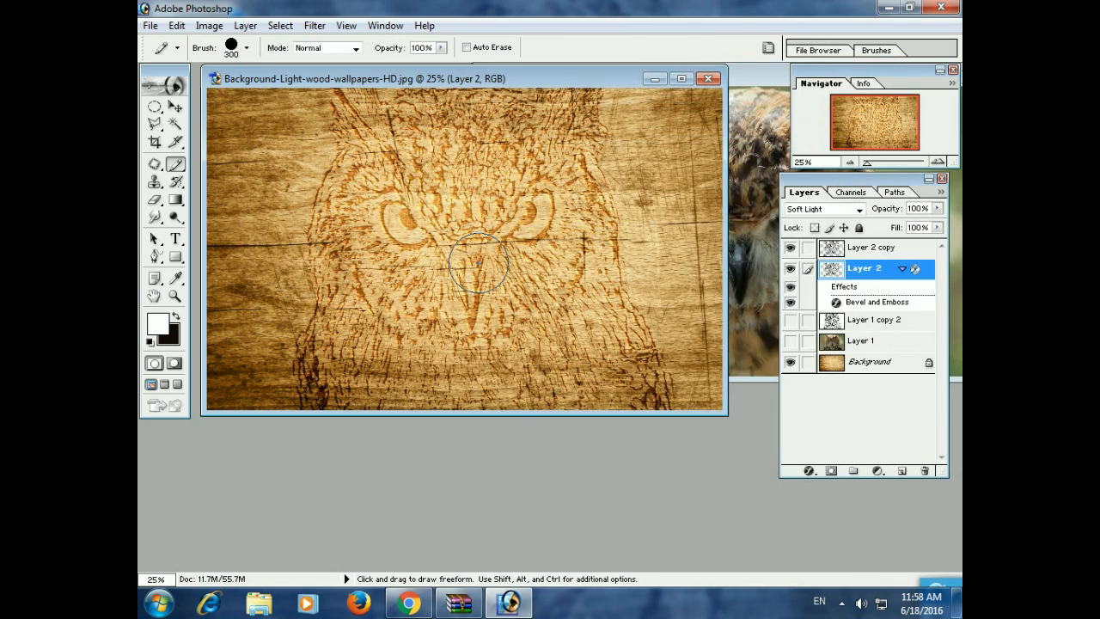
click(901, 268)
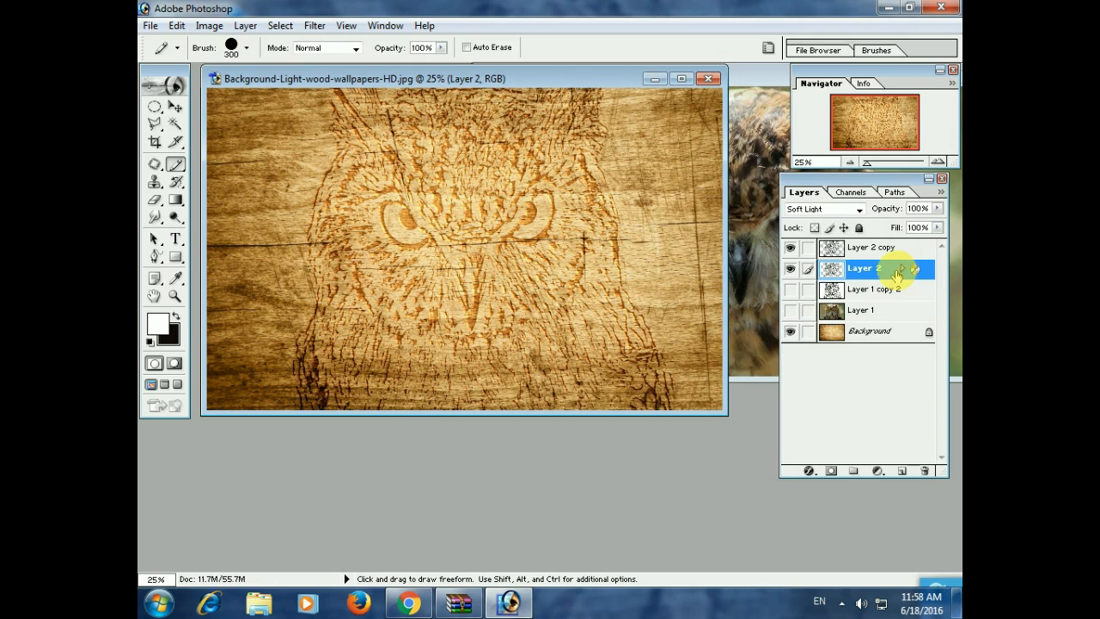
Step: Add a new layer above Layer 2 copy and write "clickpersky" on it in white Arial Regular, 72 pt
click(855, 248)
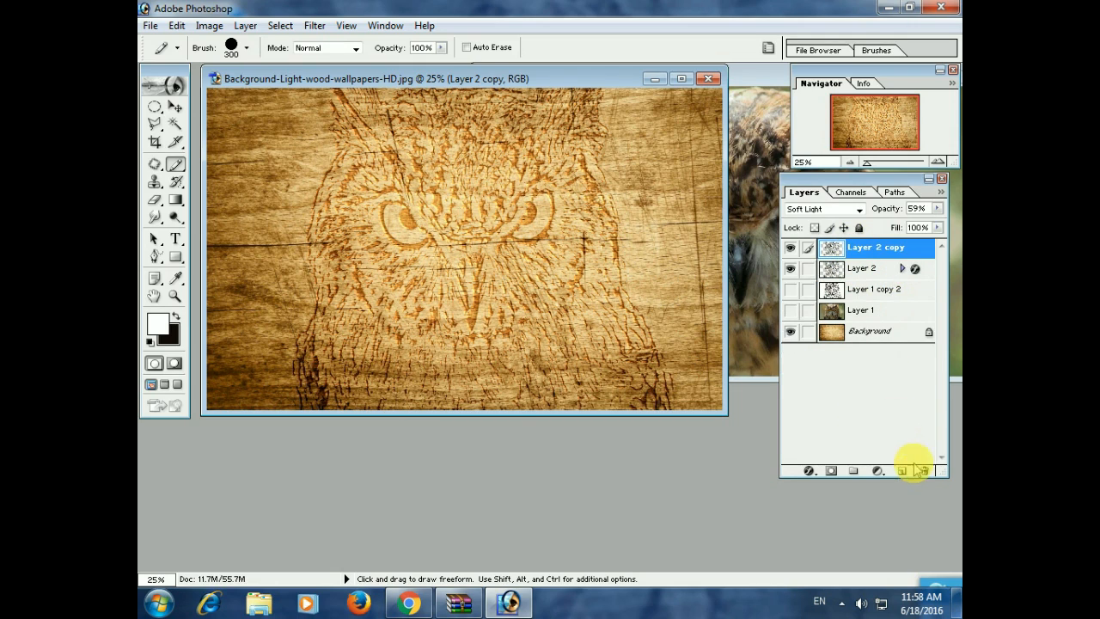
click(902, 471)
click(174, 241)
click(290, 342)
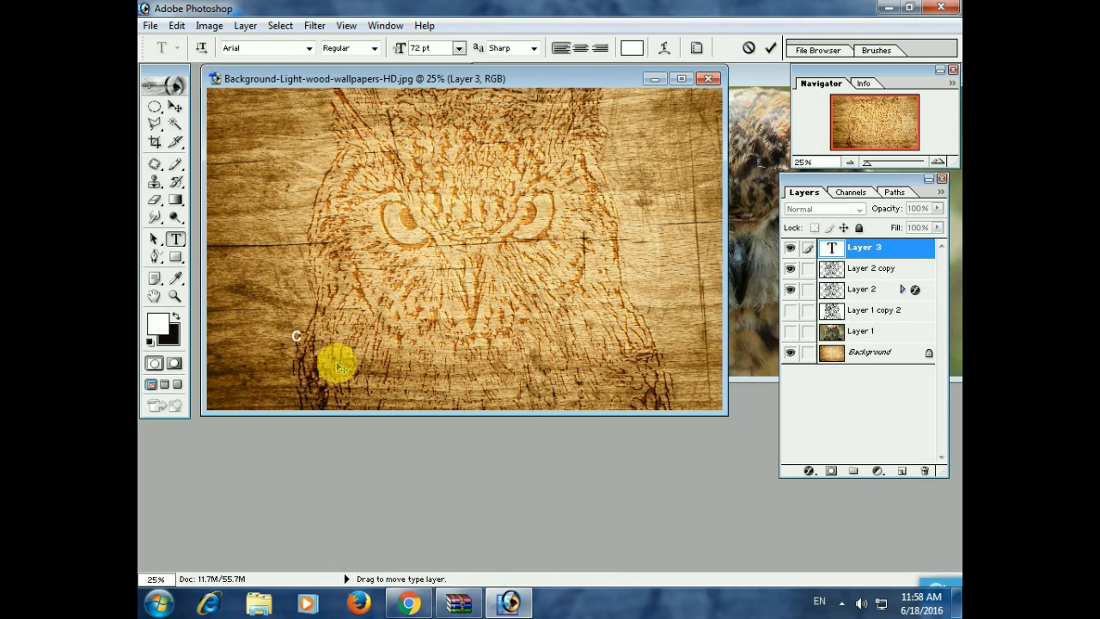
text(clickpersky)
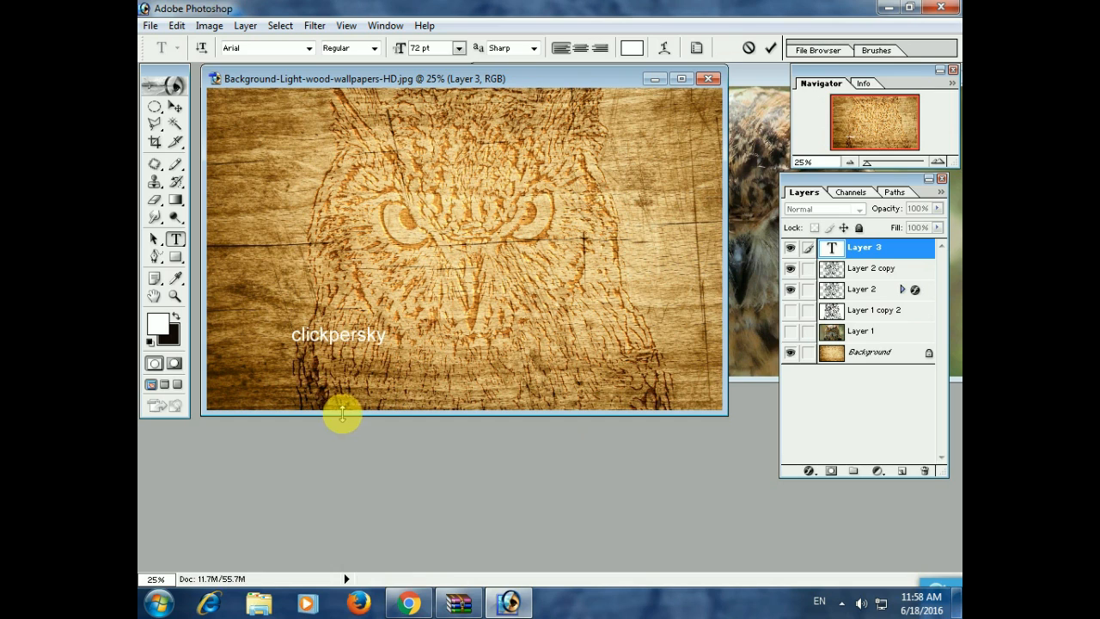
Step: Enlarge the "clickpersky" text to about three times its width and centre it across the owl's lower chest
click(175, 106)
drag(365, 340, 630, 429)
drag(541, 364, 518, 371)
key(Return)
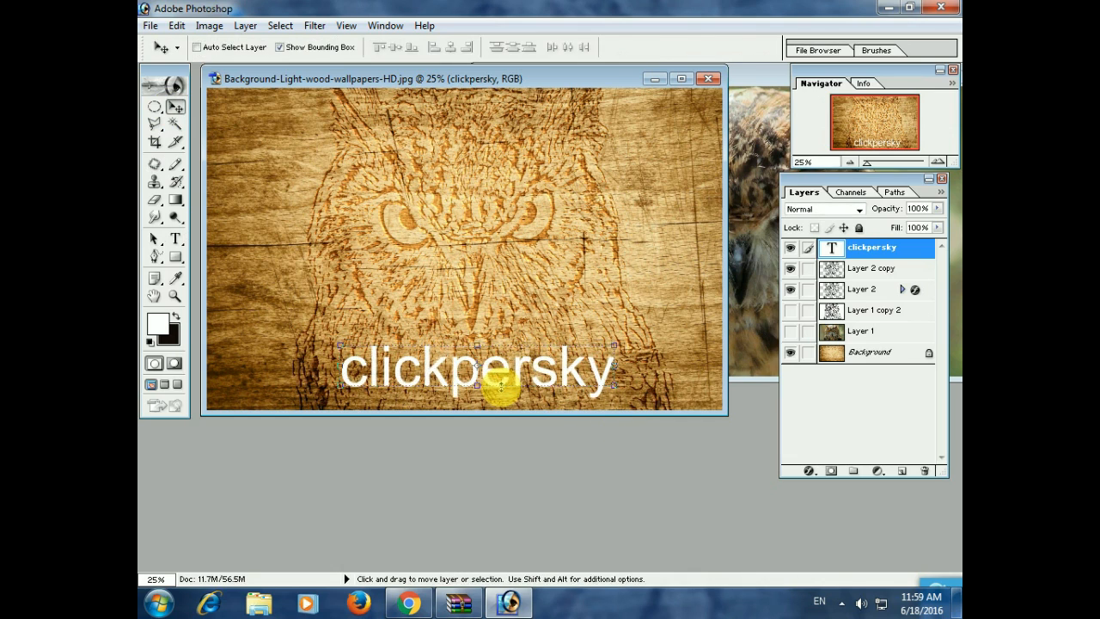
Step: Open the layer style of the "clickpersky" text and add an outside stroke coloured white
double_click(913, 251)
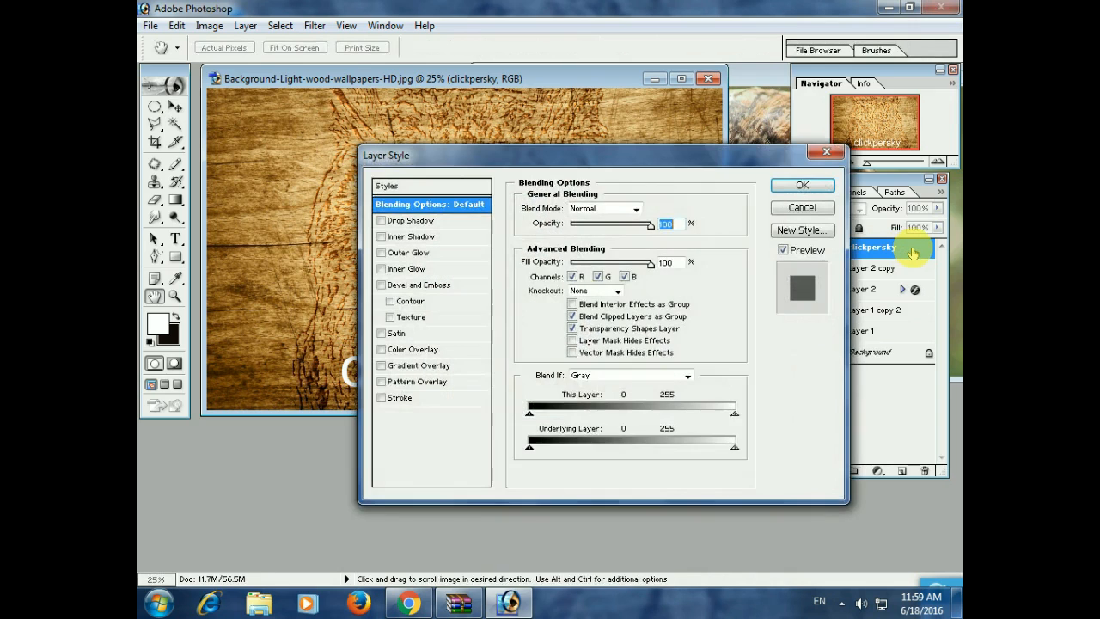
click(401, 397)
drag(502, 153, 562, 154)
click(616, 300)
click(392, 135)
click(712, 120)
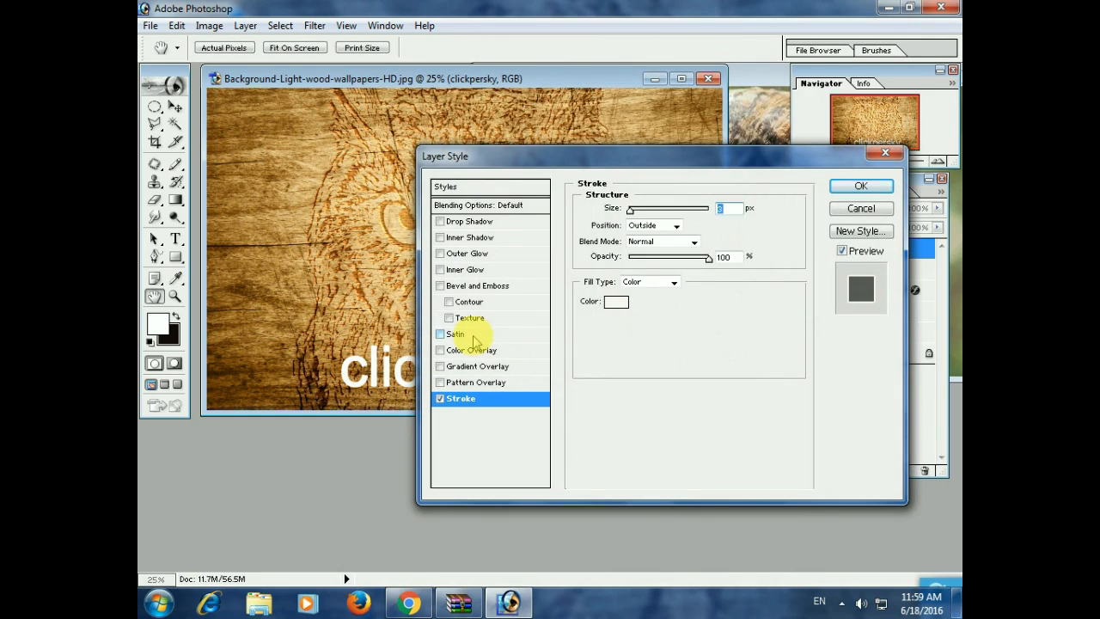
Step: Add a Satin effect and a red (FF0000) Color Overlay in Normal mode at 100% opacity to the text
click(464, 335)
drag(693, 155, 747, 121)
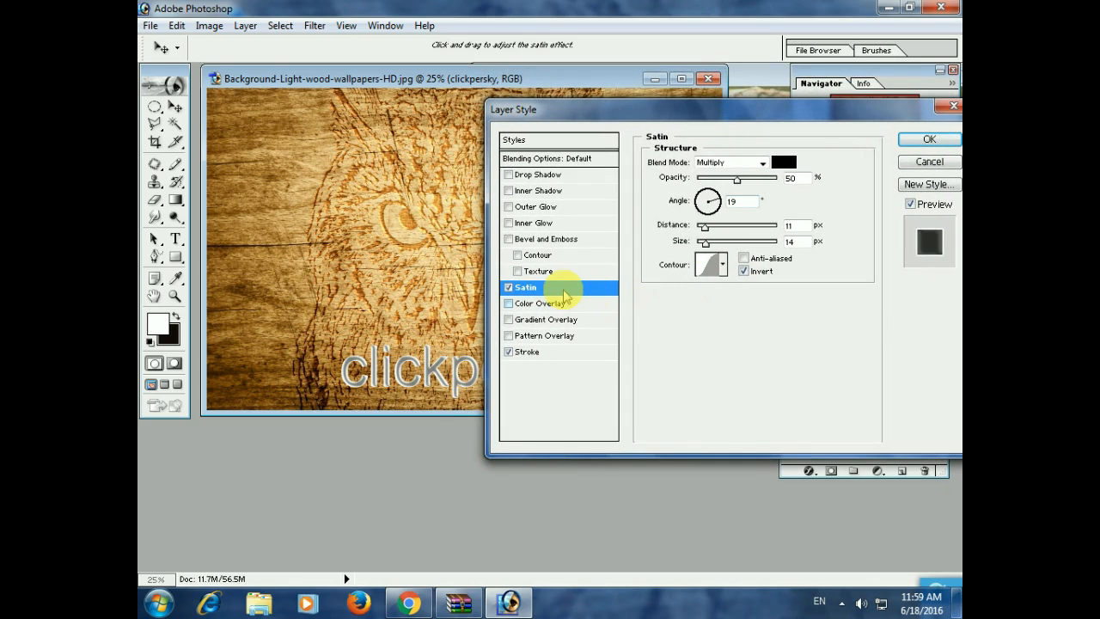
click(535, 305)
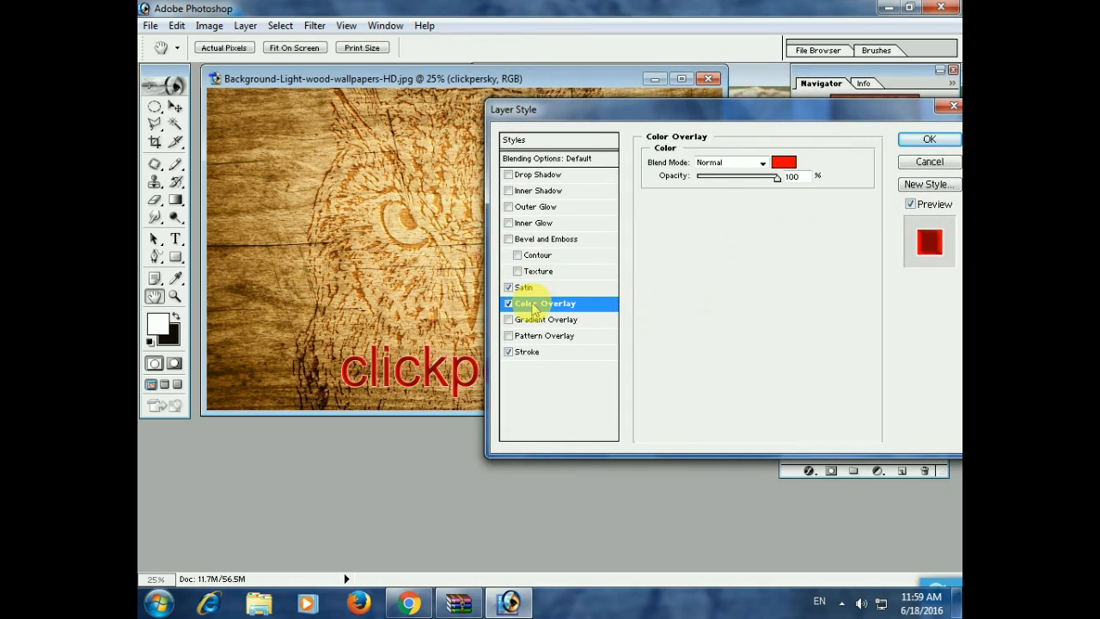
click(784, 162)
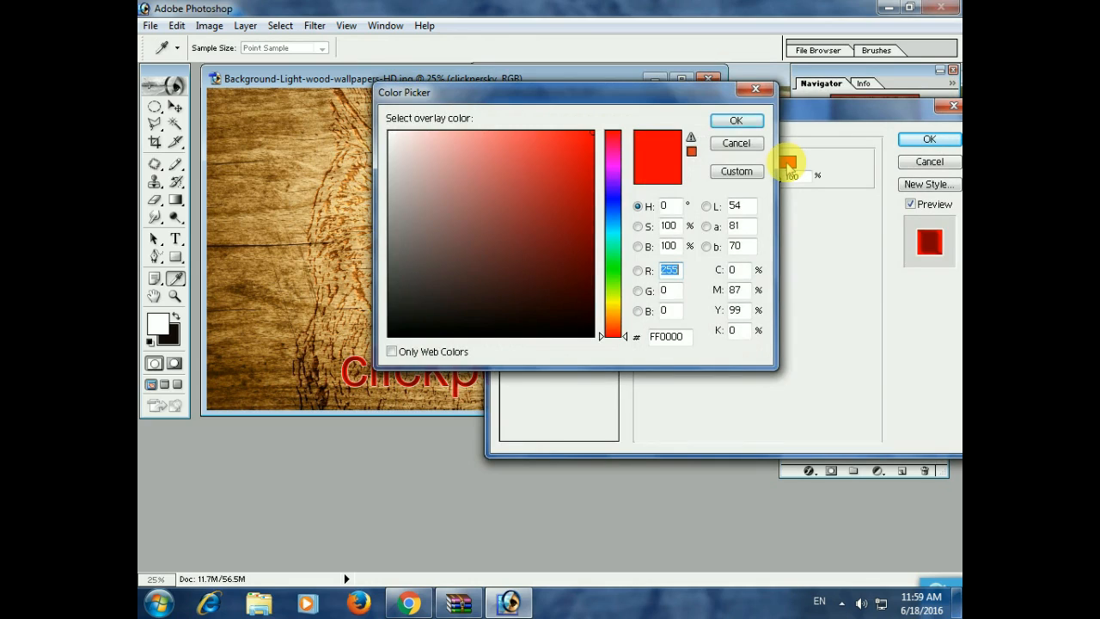
click(735, 120)
Step: Thicken the white outside stroke around the text so it forms a bold outline
click(519, 360)
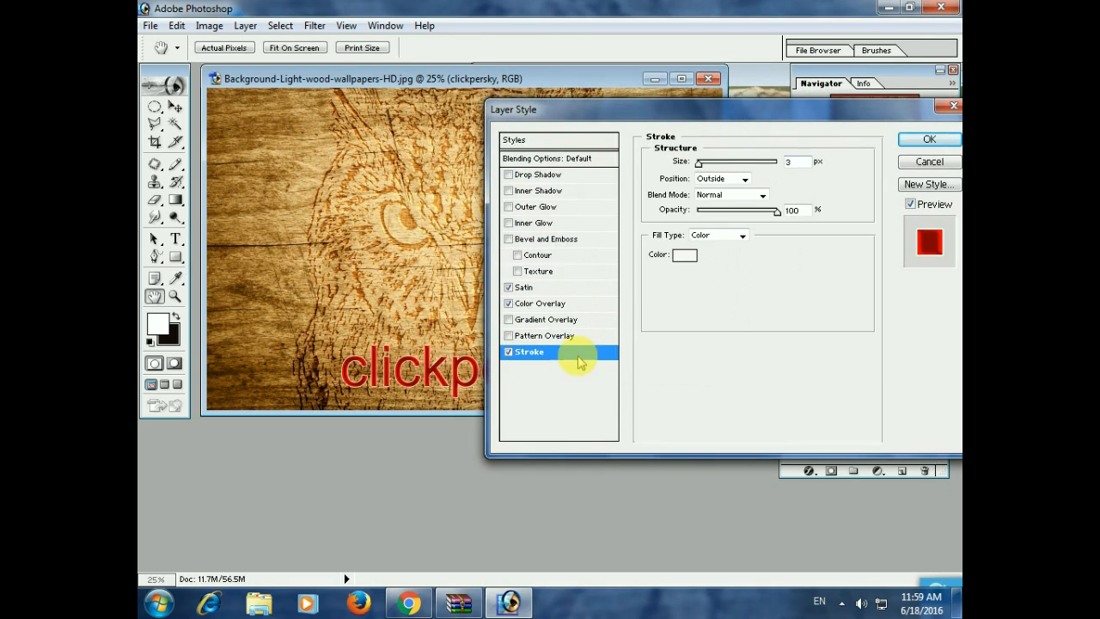
drag(703, 160, 703, 162)
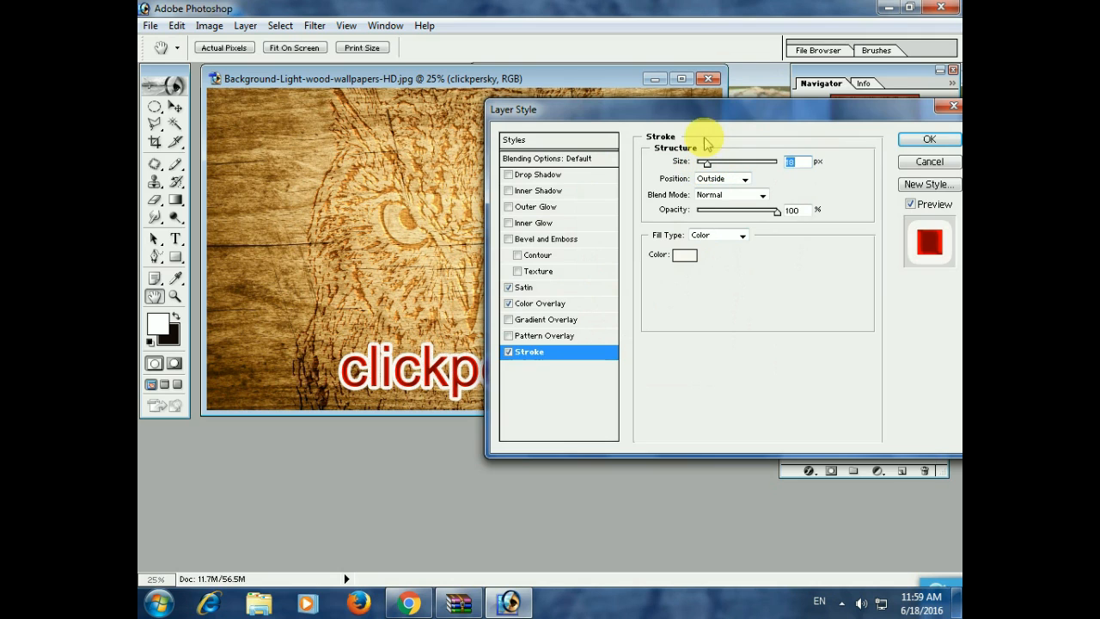
drag(710, 110, 613, 130)
Step: Add a drop shadow cast above the text with an angle of -62° and a distance of 68 px, and apply the style
click(452, 196)
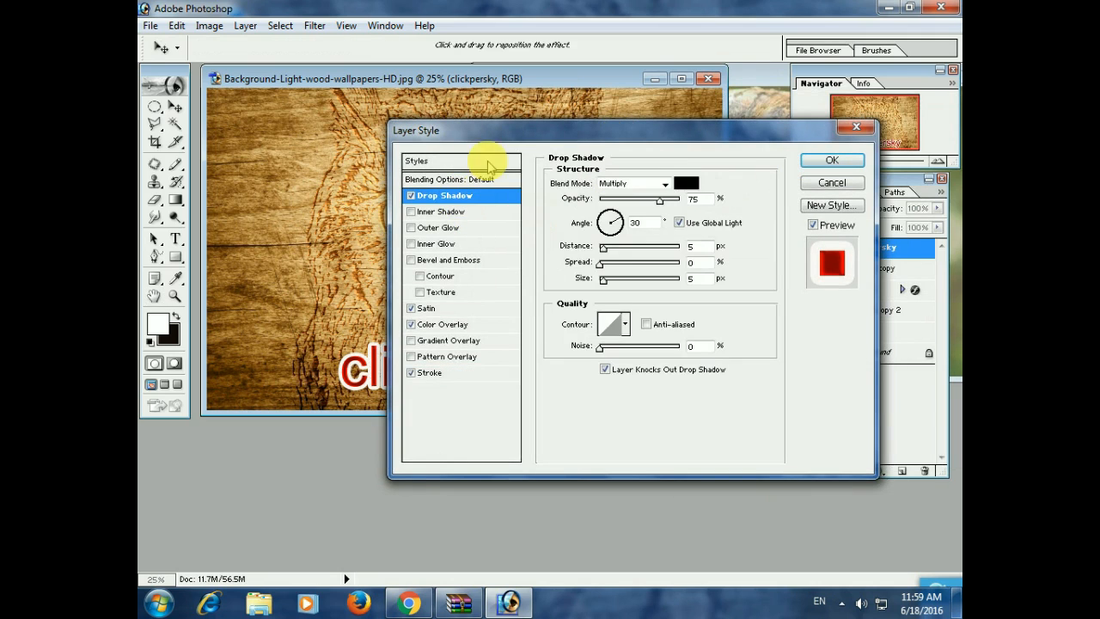
drag(619, 134, 774, 118)
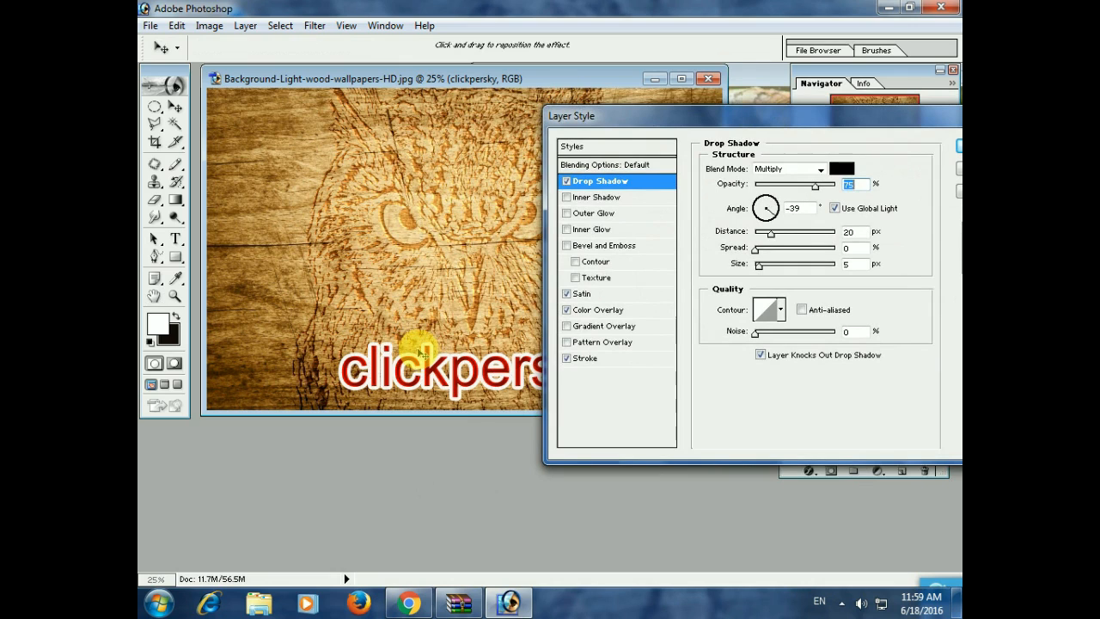
drag(420, 351, 520, 254)
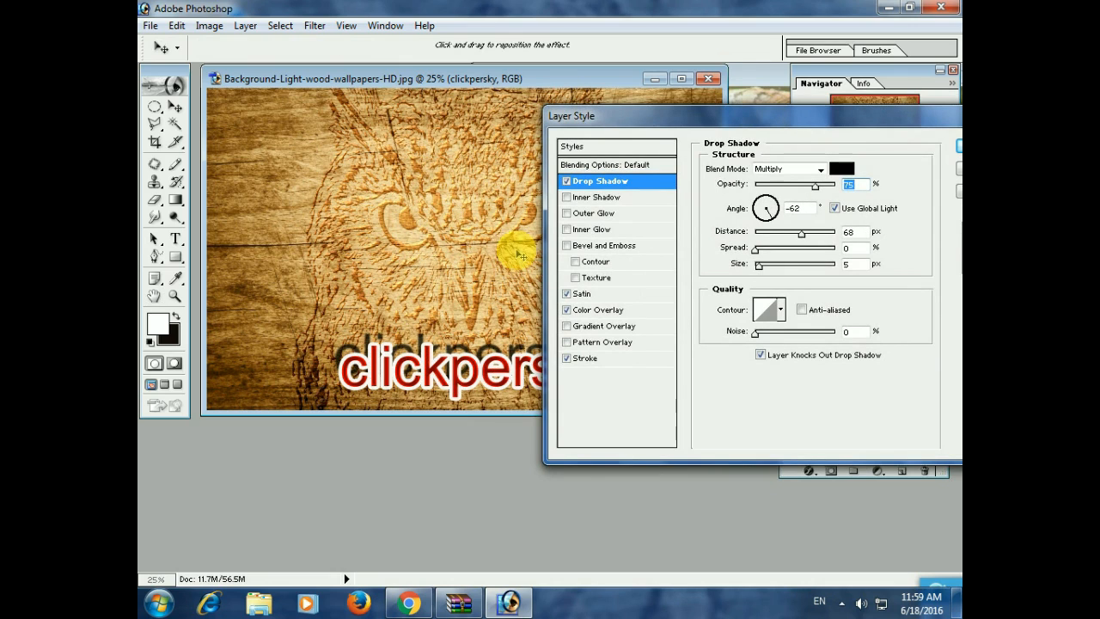
drag(626, 123, 479, 251)
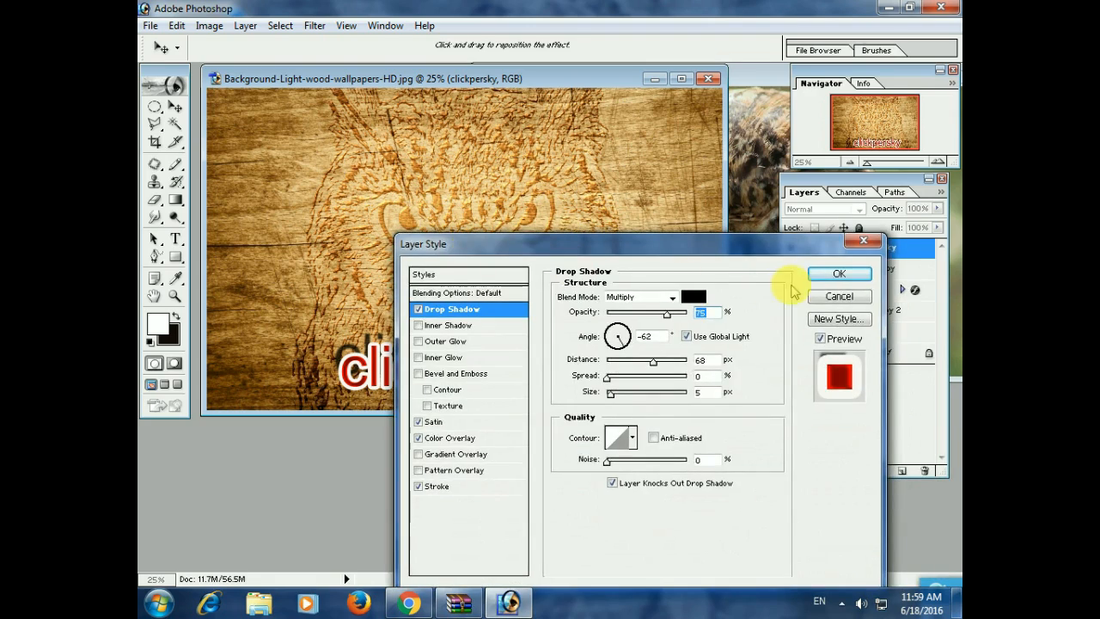
click(827, 273)
Step: Save a JPEG copy of the image as "owl" in the FSR folder at Maximum quality 10 with Baseline ("Standard") format
click(149, 27)
click(172, 172)
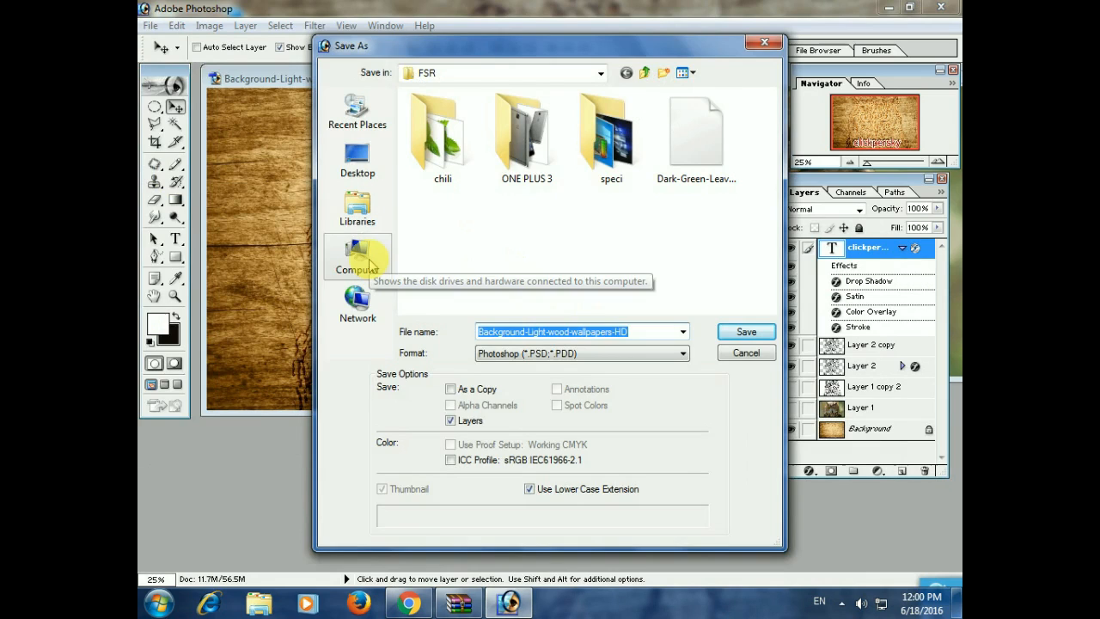
click(641, 354)
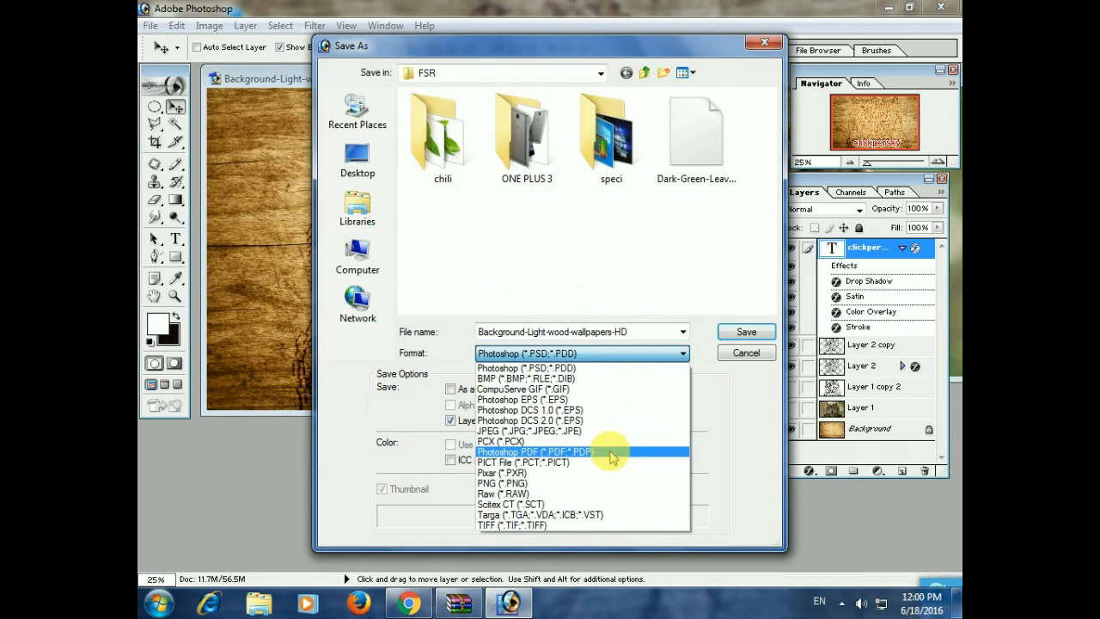
click(602, 431)
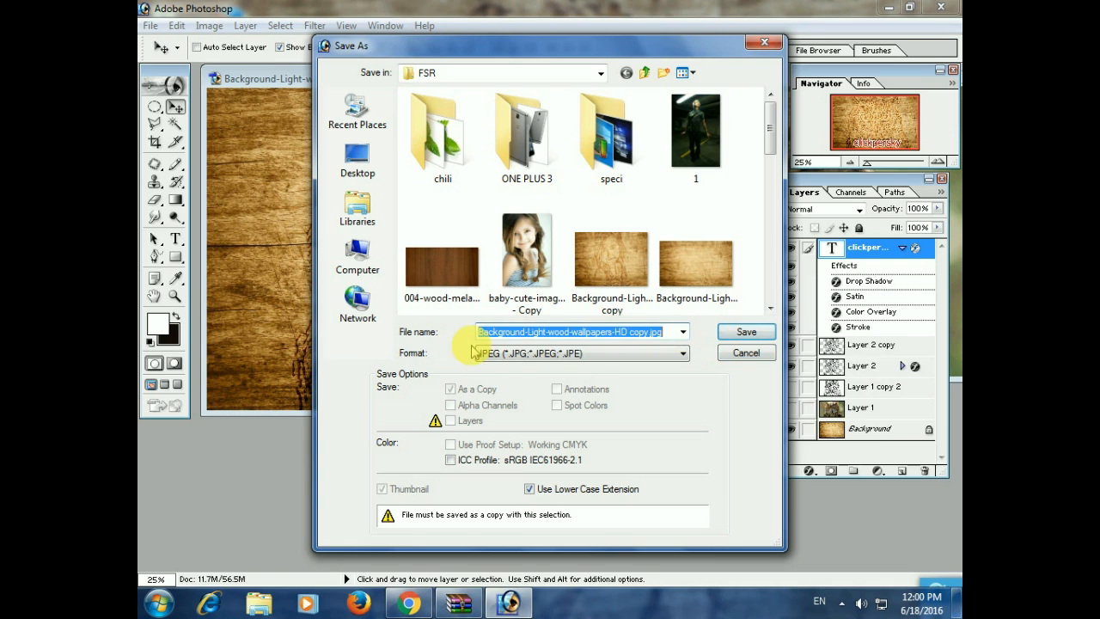
text(owl)
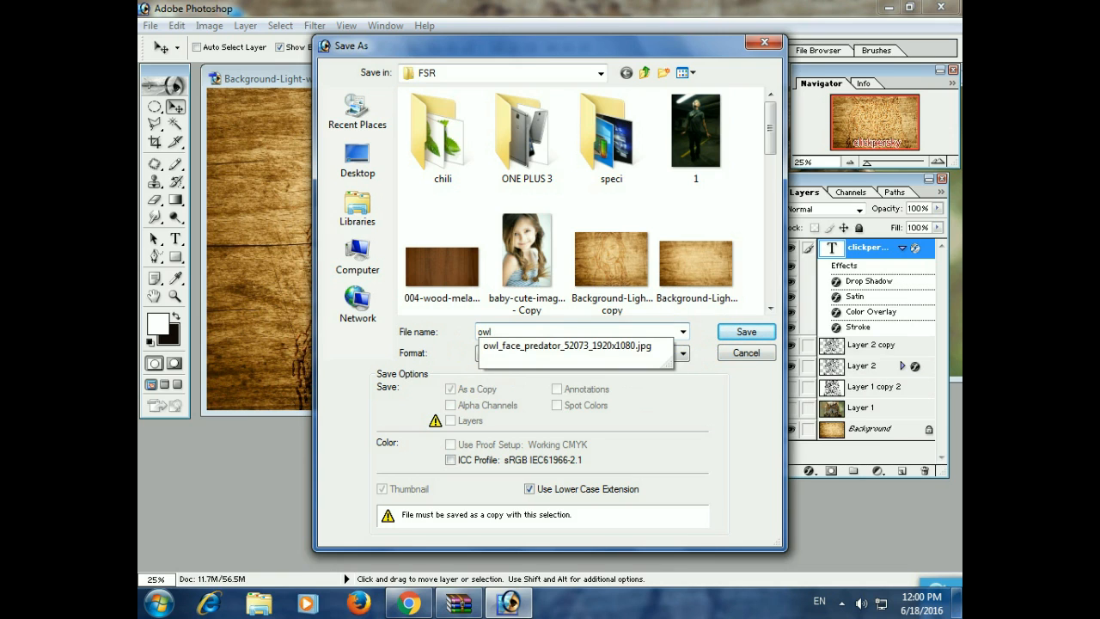
click(746, 333)
click(747, 332)
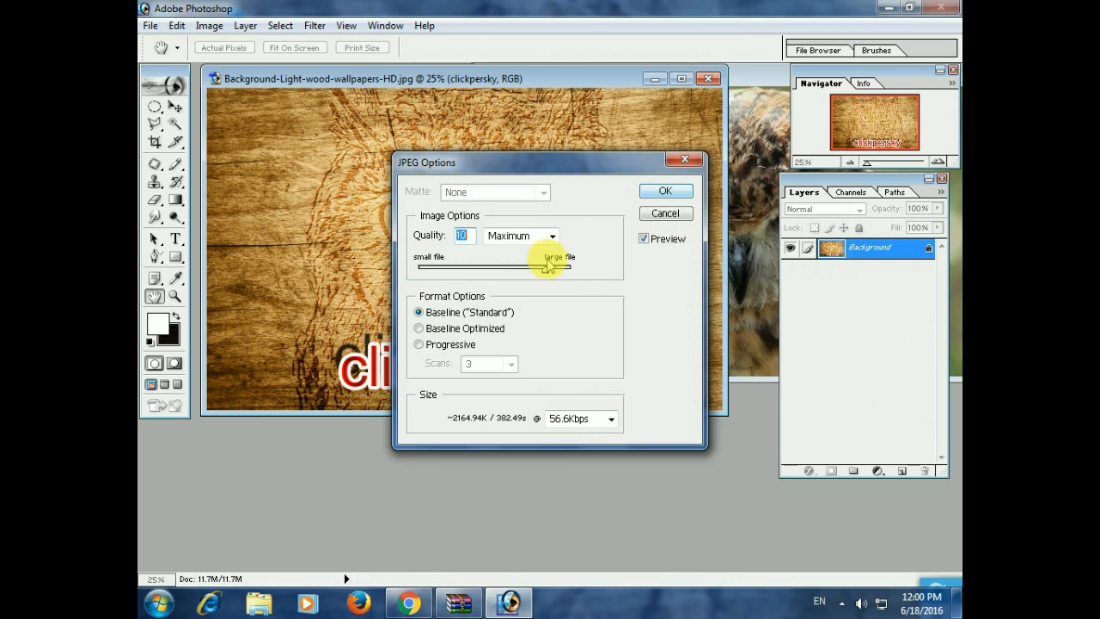
click(664, 189)
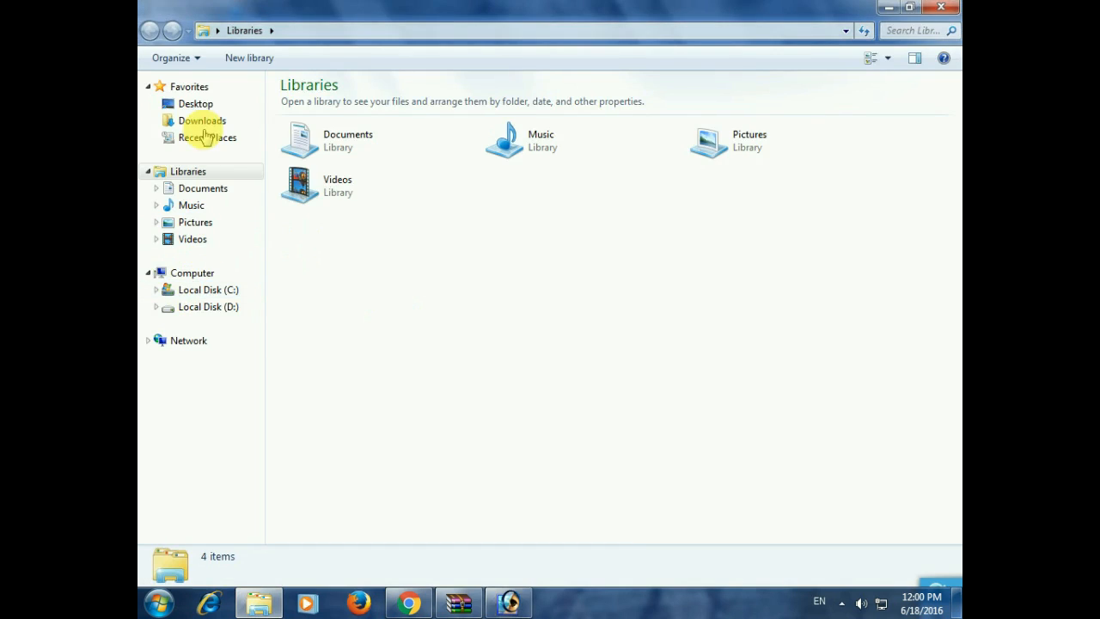
Step: Go to the Windows desktop, open the FSR folder and select the saved owl image
click(196, 103)
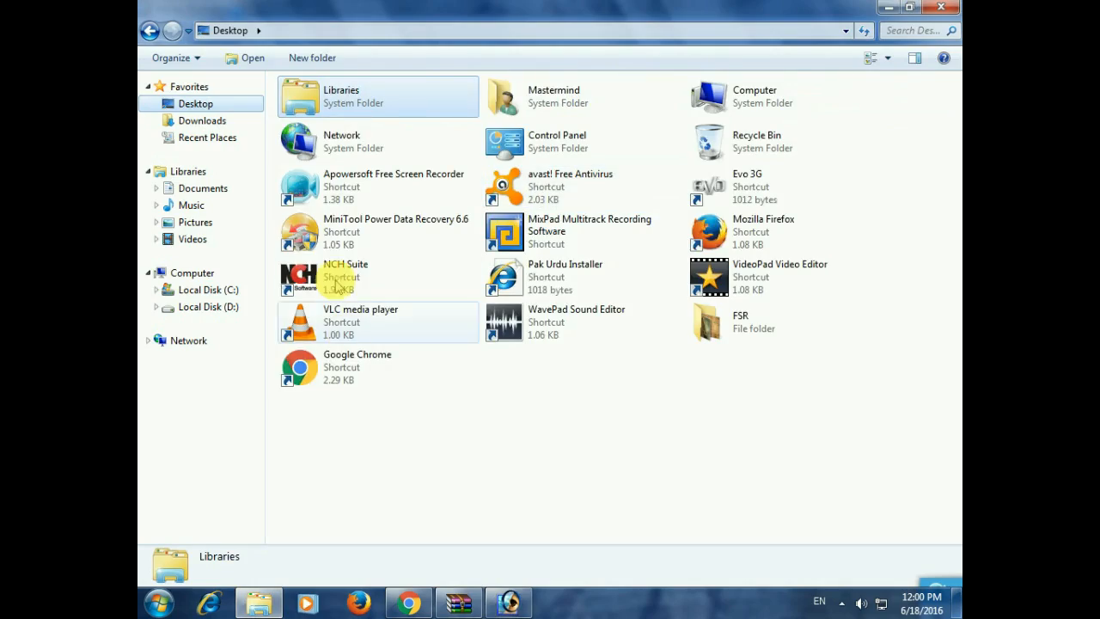
click(888, 7)
click(888, 7)
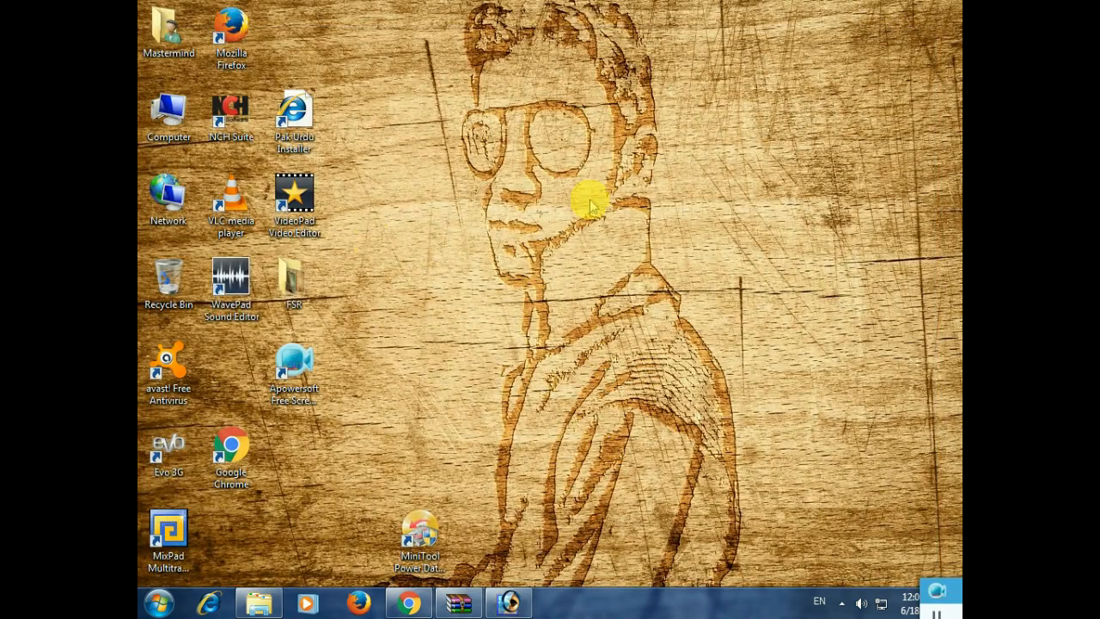
double_click(295, 277)
key(o)
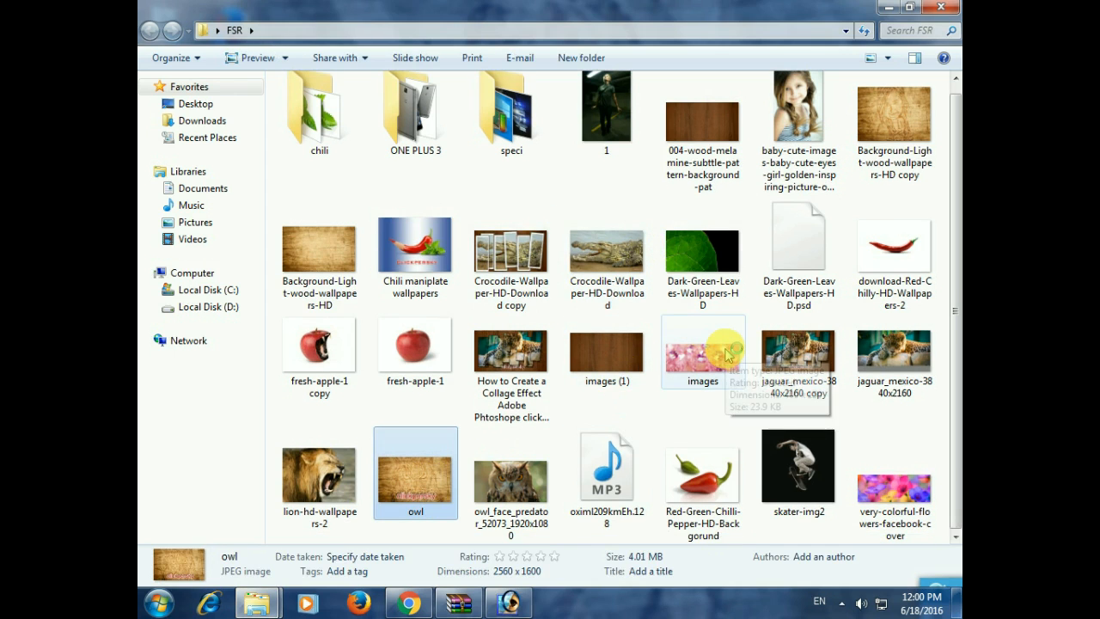
Step: View the owl image in Windows Photo Viewer, checking the engraved owl and text, and minimize the viewer
key(Return)
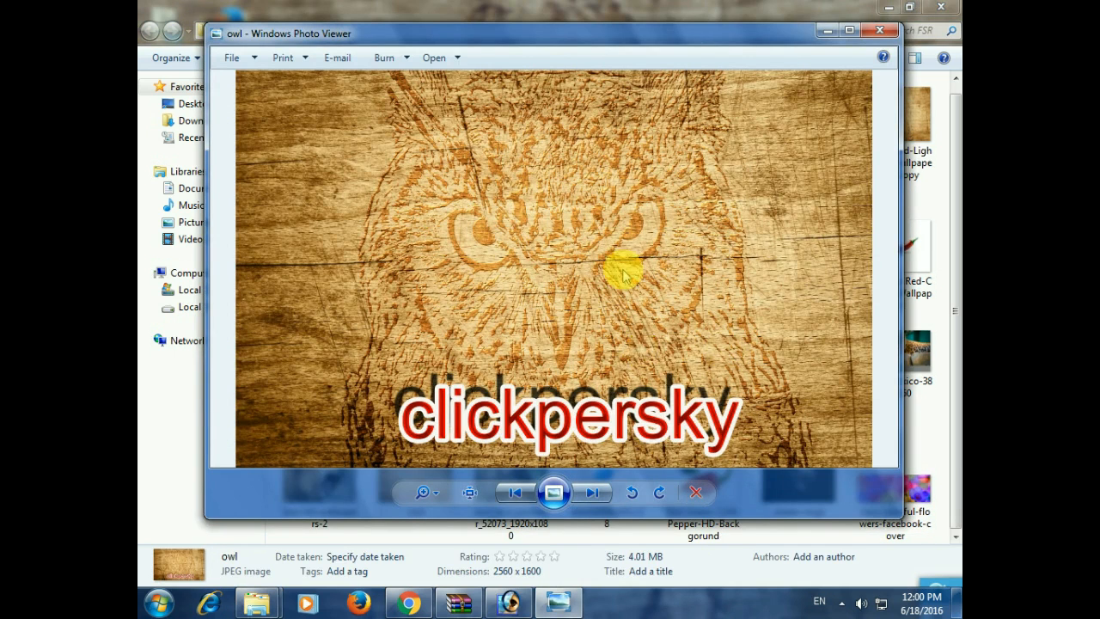
right_click(625, 273)
click(639, 241)
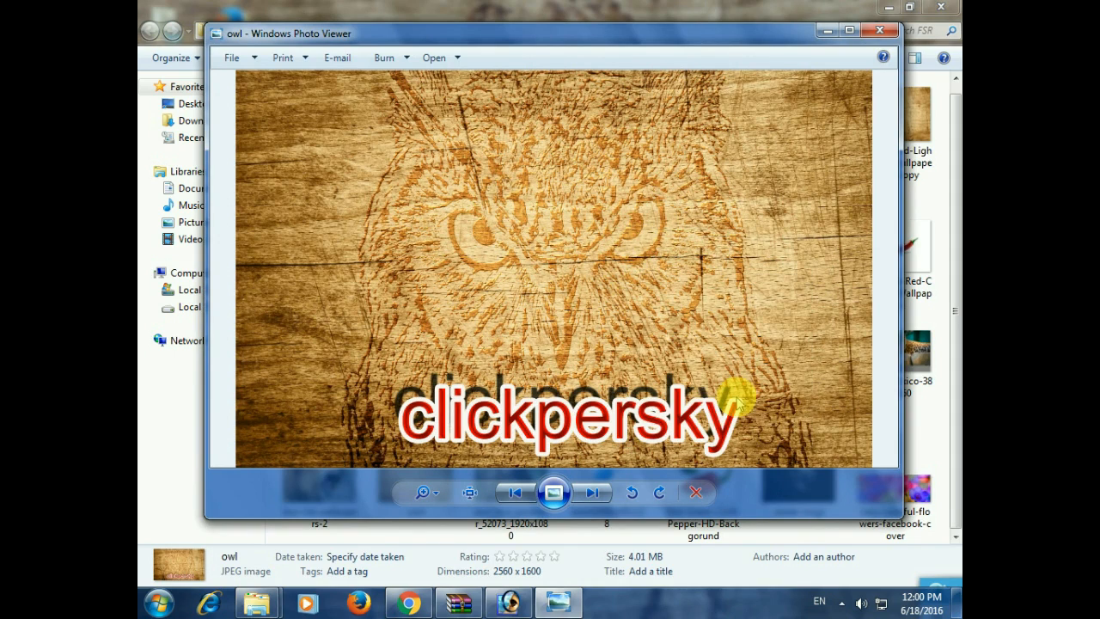
click(828, 33)
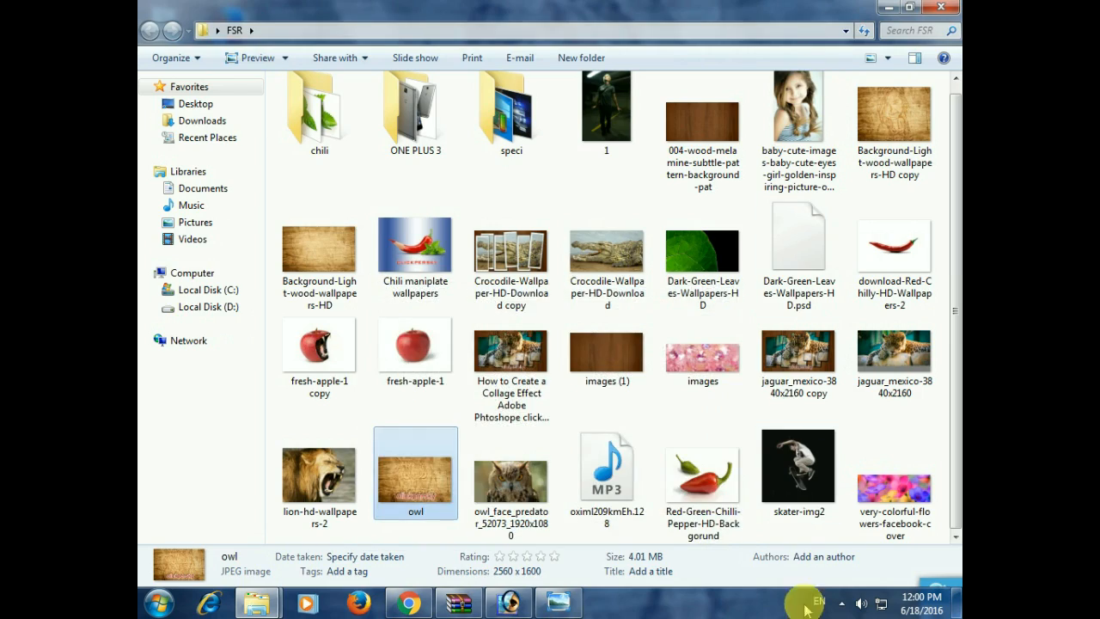